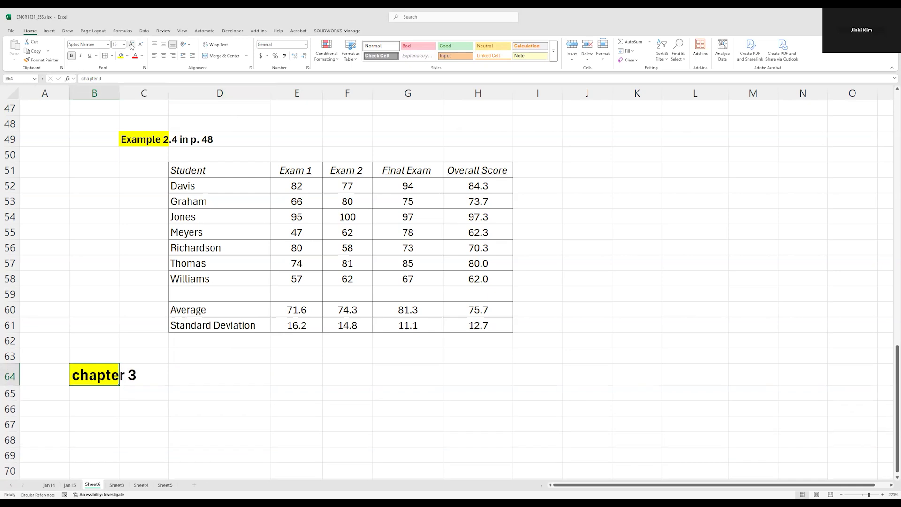
click(226, 383)
scroll(225, 383, down, 3)
scroll(226, 382, down, 1)
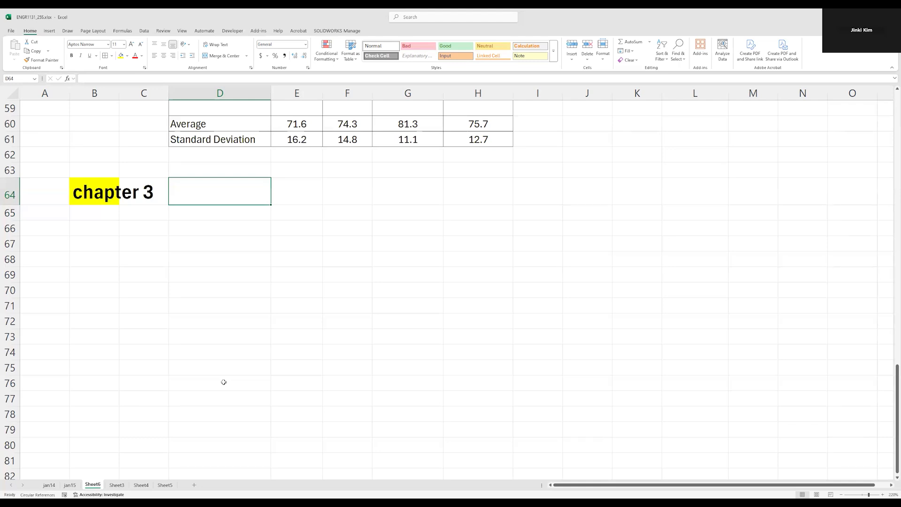
click(210, 238)
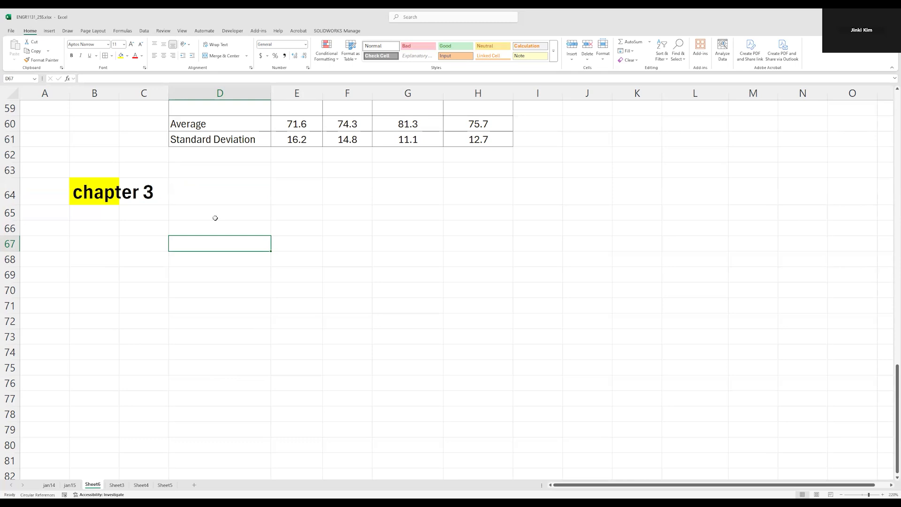
click(192, 233)
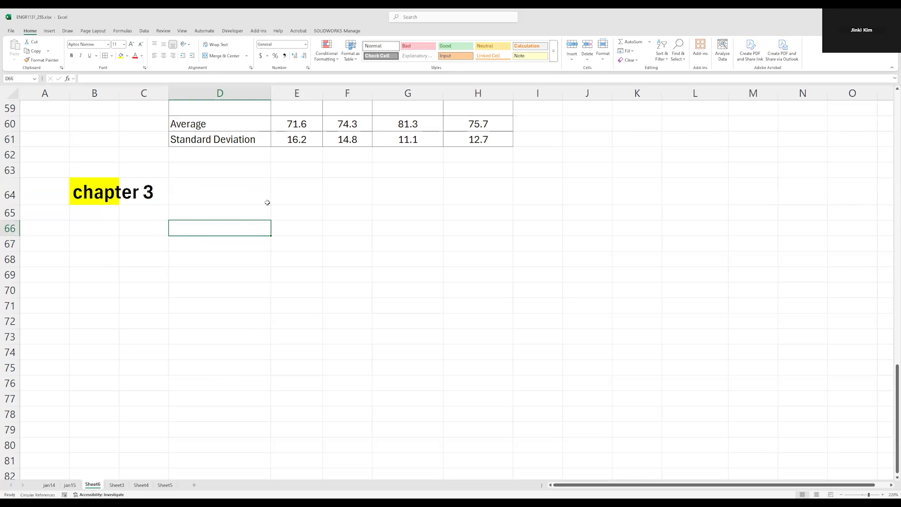
scroll(265, 203, up, 7)
scroll(208, 266, down, 3)
drag(221, 171, 494, 330)
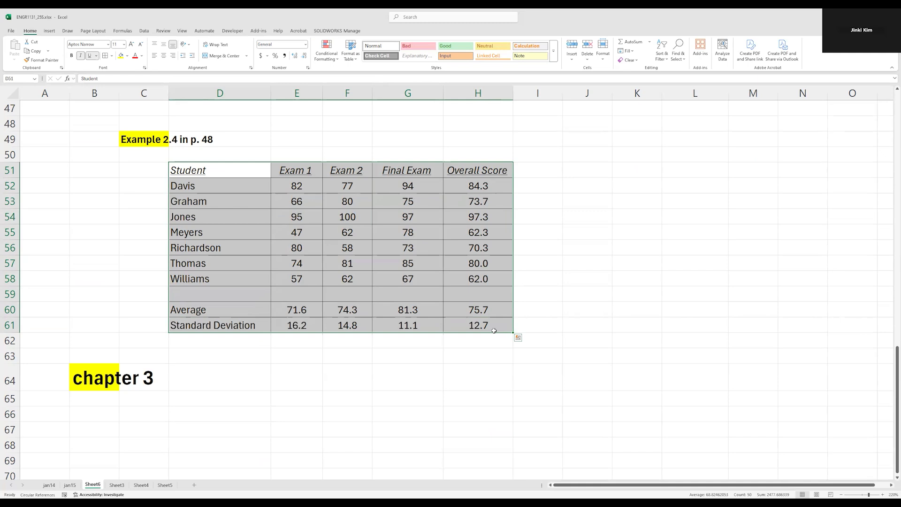
Enter the heading "example 3.2 in p.65" in cell D66 below the chapter 3 title
key(Down)
key(Down)
key(Down)
key(Down)
key(Down)
key(Down)
key(Down)
key(Down)
key(Down)
key(Down)
key(Down)
key(Down)
key(Down)
key(Down)
key(Down)
key(Down)
key(Down)
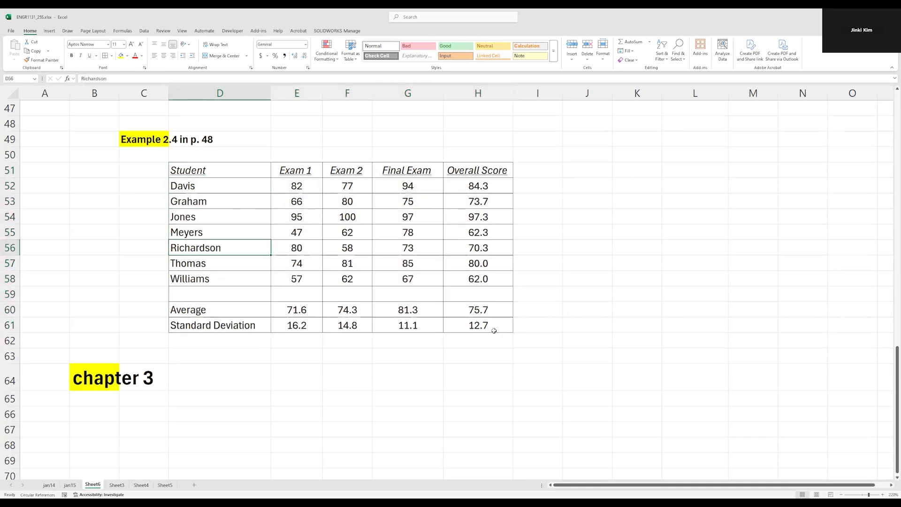
key(Down)
key(Down)
key(Down)
key(Down)
key(Down)
key(Down)
key(Down)
key(Down)
key(Down)
key(Down)
key(Down)
key(Down)
key(Down)
key(Down)
key(Up)
key(Up)
key(Up)
key(Up)
key(Up)
key(Up)
key(Up)
key(Up)
key(Up)
key(Up)
key(Up)
key(Up)
key(Up)
key(Up)
key(Up)
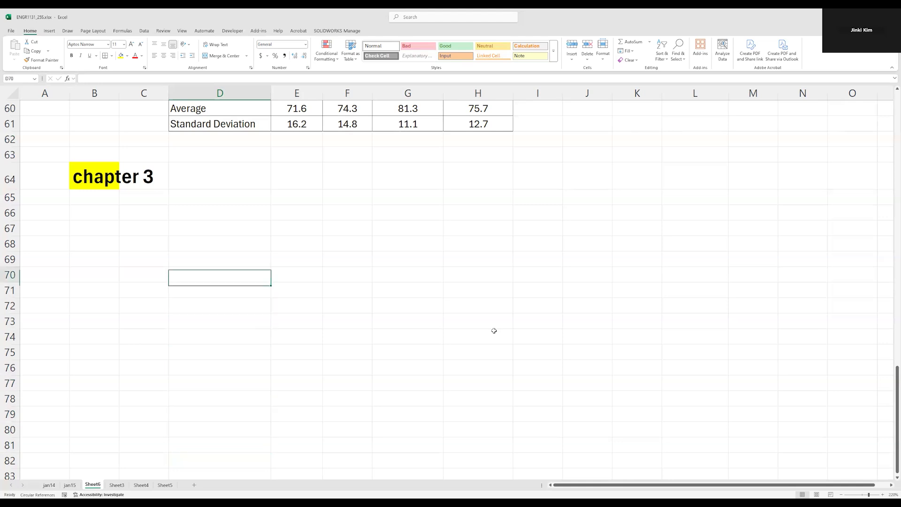
key(Up)
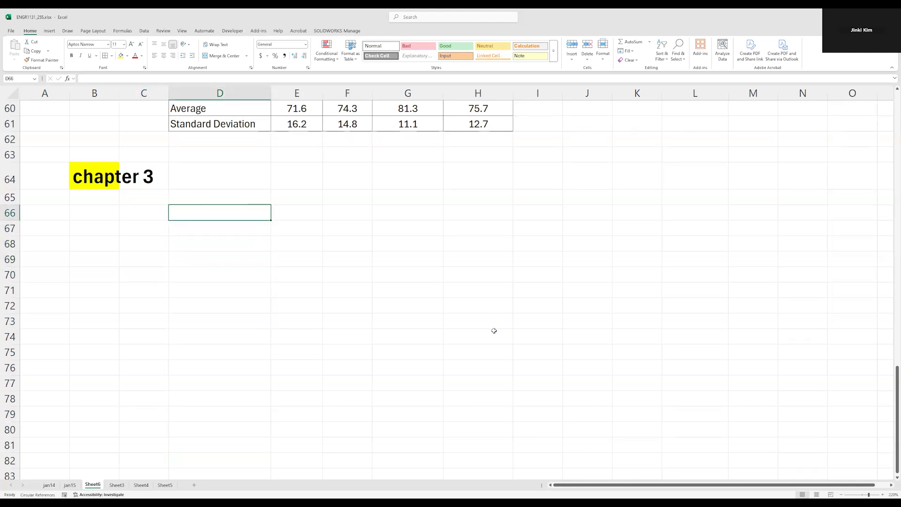
text(exmp)
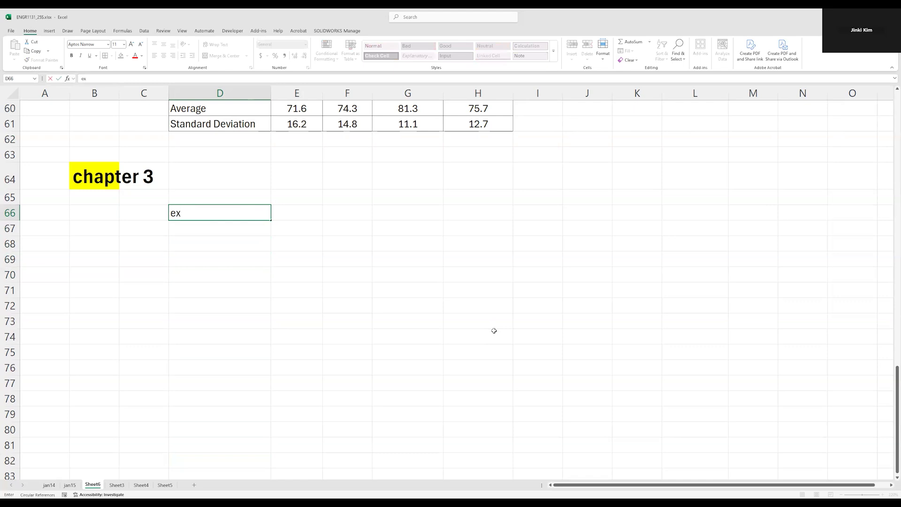
key(BackSpace)
key(BackSpace)
text(ample 3.2)
text(p)
key(BackSpace)
text(in p.65)
key(Return)
key(Up)
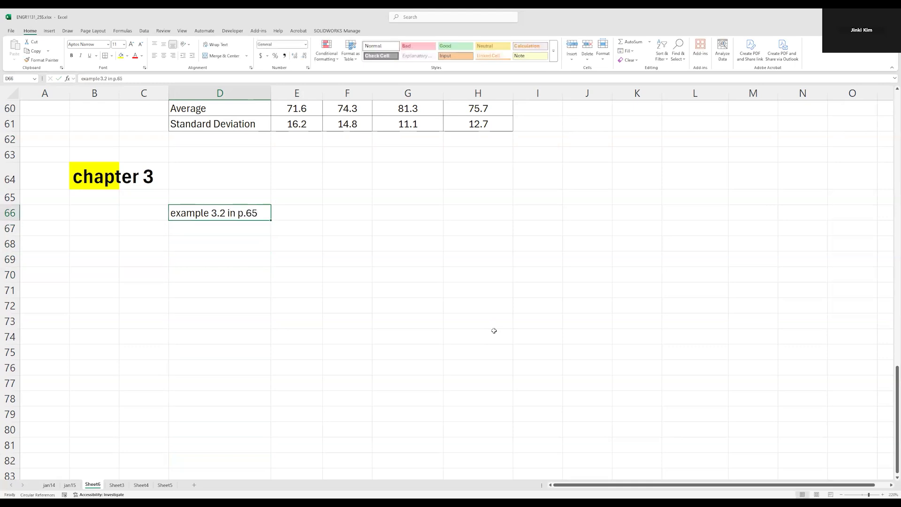
Highlight the example 3.2 heading in yellow and increase its font size by two increments
click(121, 56)
click(132, 45)
click(132, 45)
click(132, 44)
click(132, 44)
click(240, 283)
Insert an equation object reading y = 2x² + 5 on the sheet
click(263, 251)
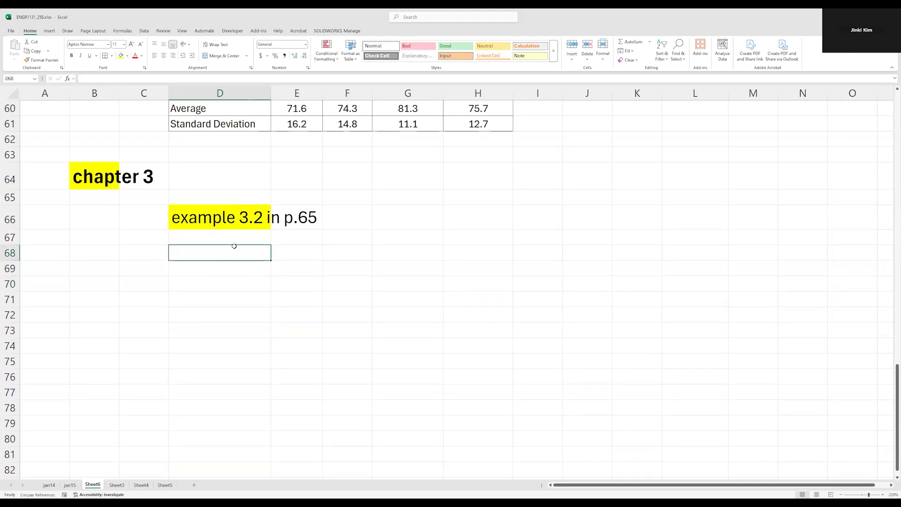
click(49, 30)
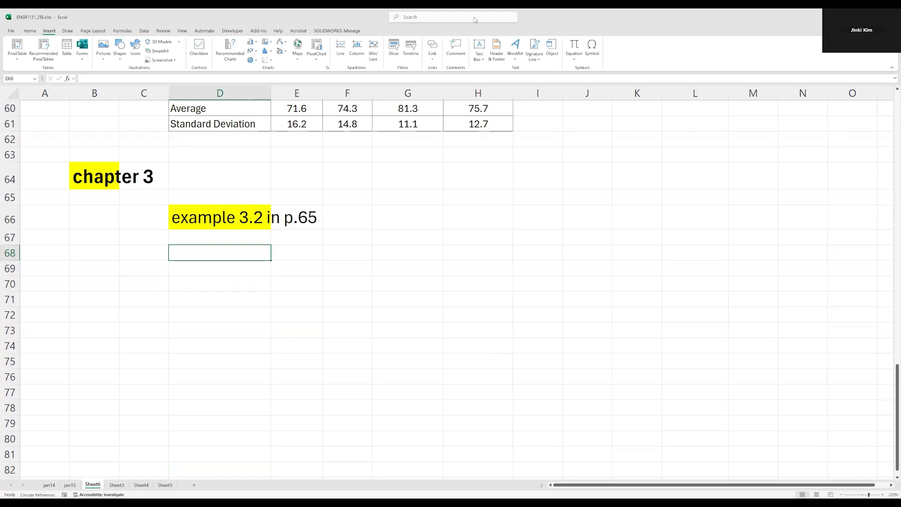
click(574, 46)
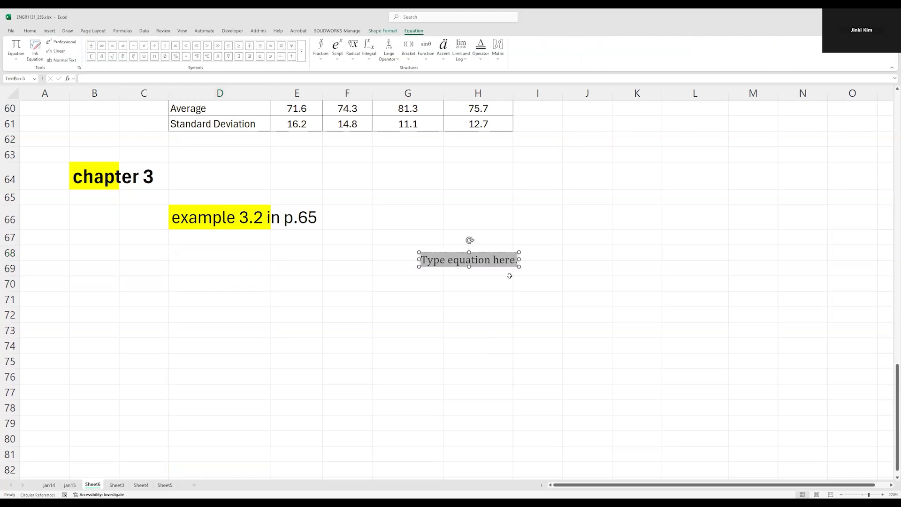
text(y=)
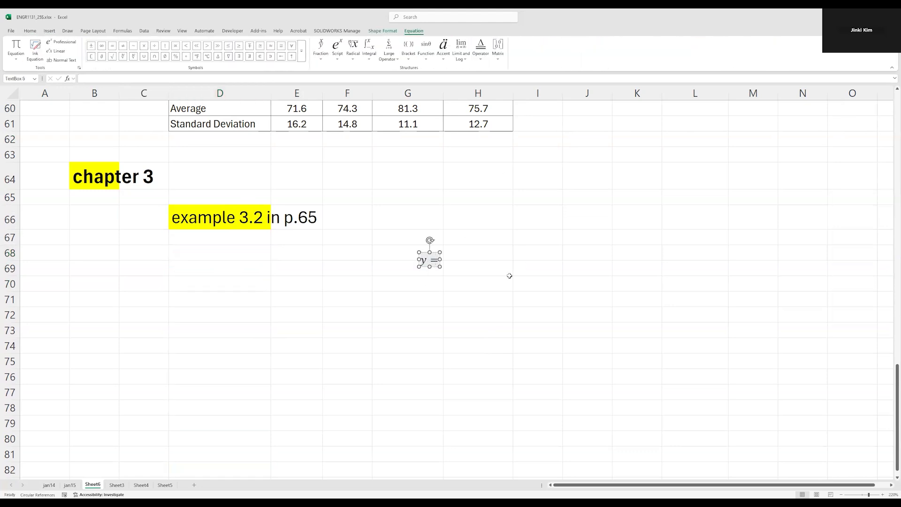
text(2x^)
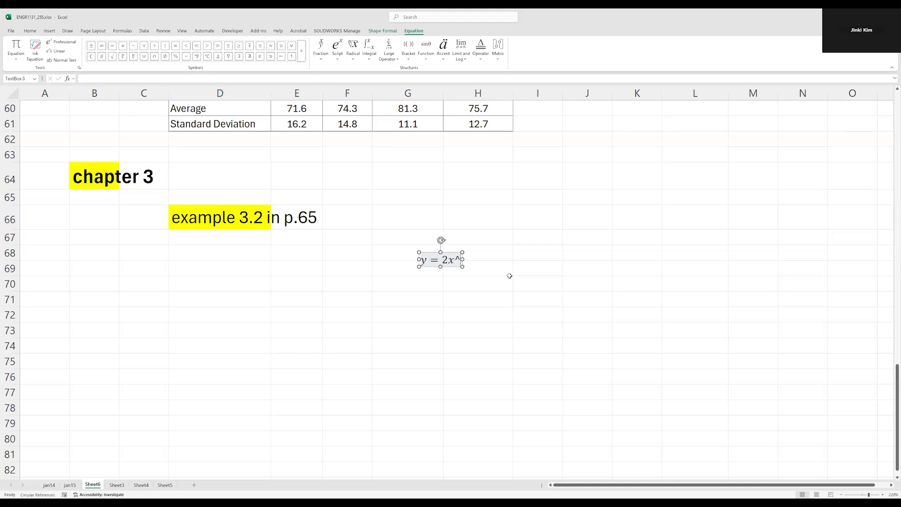
text(2 +5)
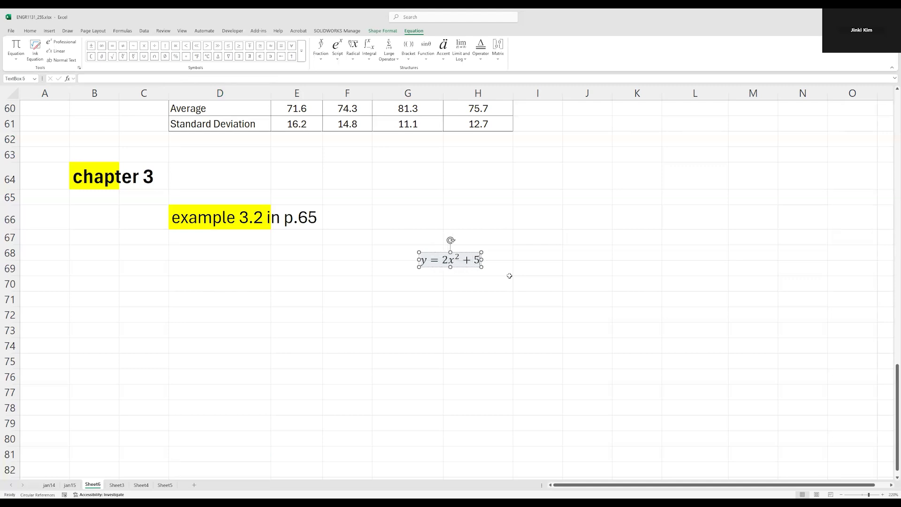
click(486, 300)
Enlarge the equation's text and place it directly beneath the example 3.2 heading, across rows 67 and 68
click(434, 259)
drag(434, 252, 306, 230)
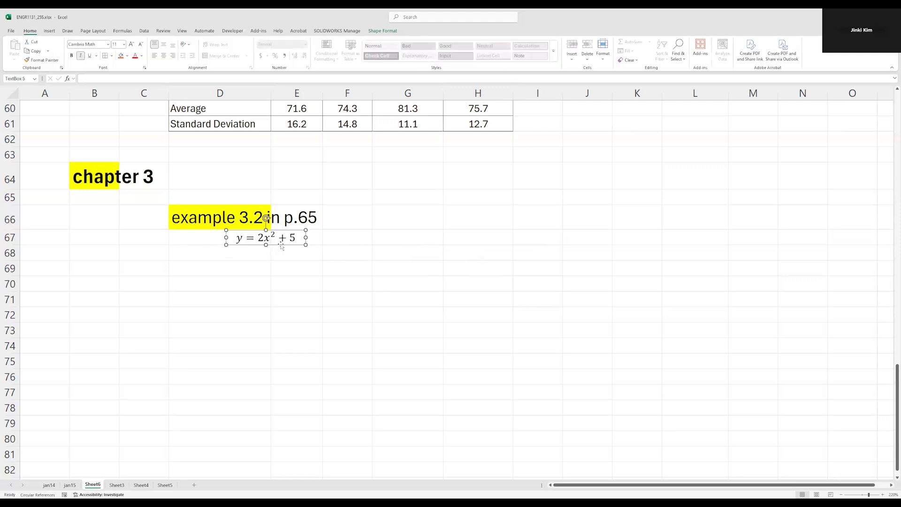
triple_click(282, 238)
click(322, 220)
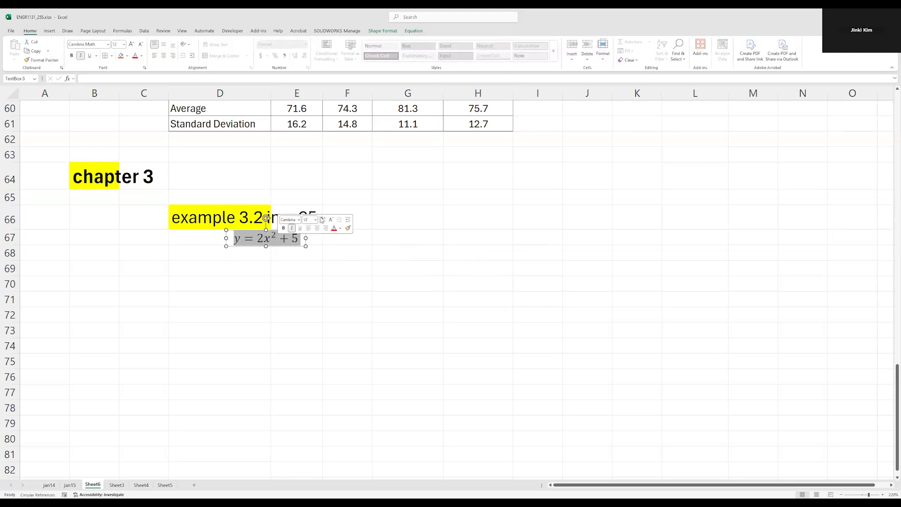
click(322, 219)
click(322, 220)
click(322, 219)
drag(306, 264, 360, 256)
click(389, 249)
click(325, 234)
drag(325, 231, 288, 237)
click(422, 265)
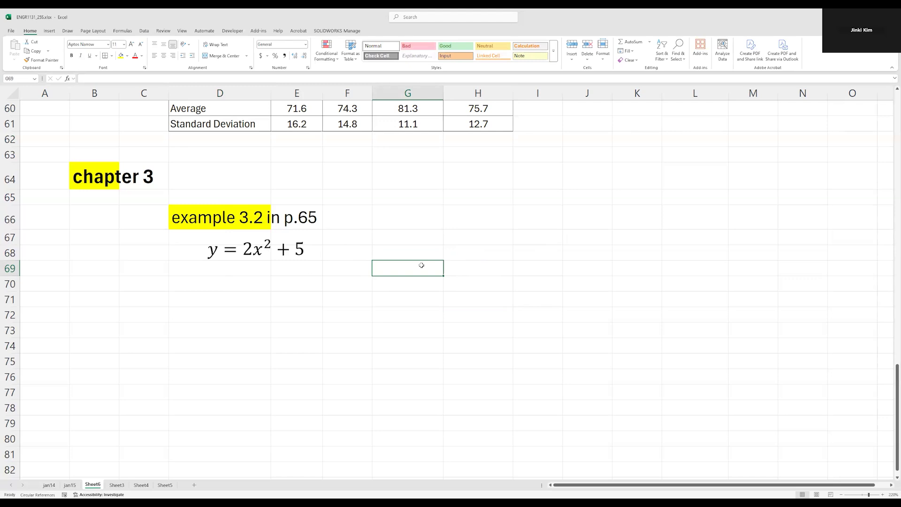
Enter the column headers x in D70 and y in E70 below the equation
click(287, 278)
key(Left)
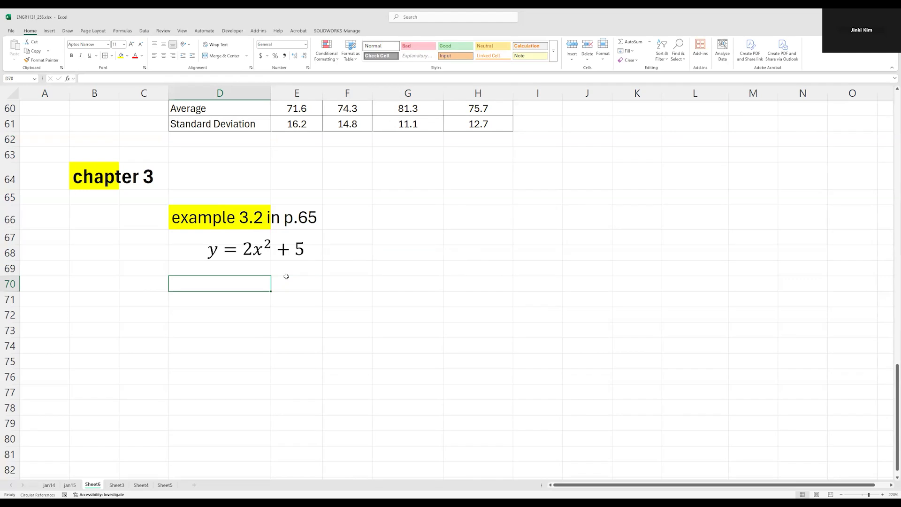
text(x)
key(Tab)
text(y)
key(Return)
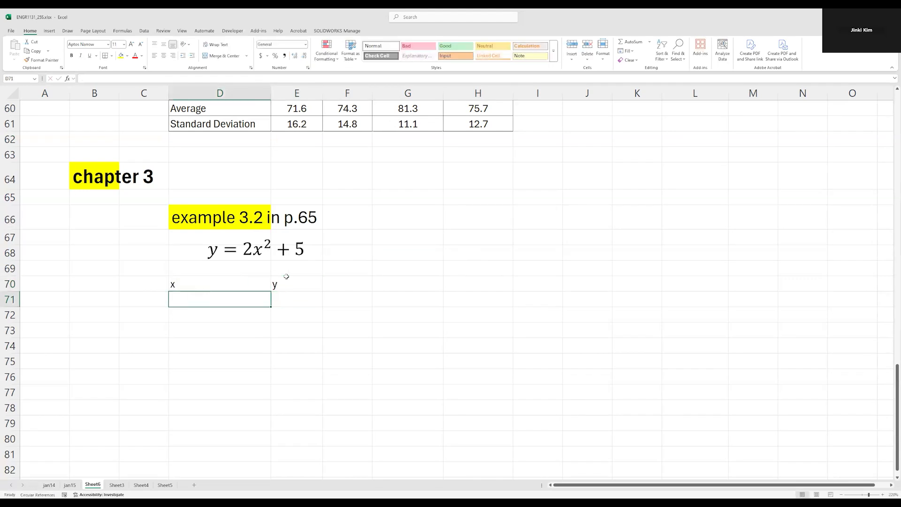
Enter the first x values 0, 1 and 2 in cells D71 to D73
text(0)
key(Return)
text(1)
key(Return)
text(2)
key(Return)
Extend the x series from D71:D73 down to D81 so it runs up to 10
key(Up)
key(Up)
key(Up)
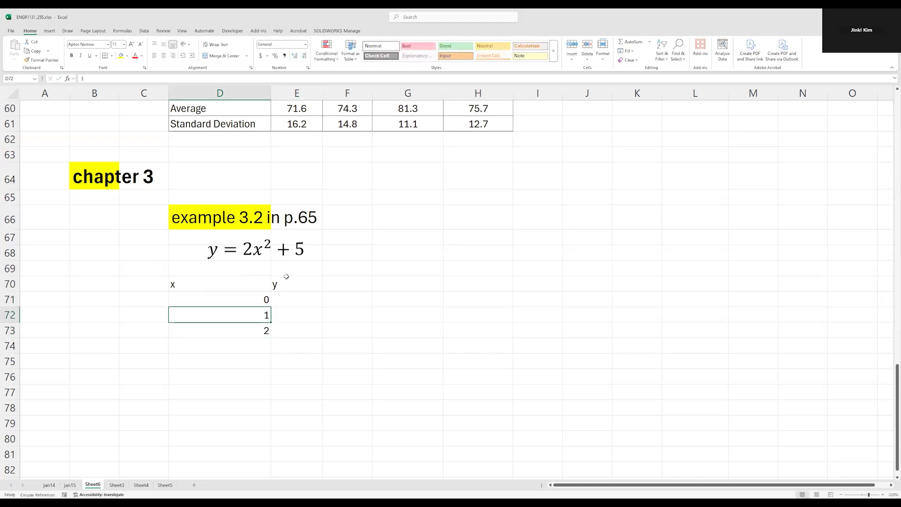
key(shift+Down)
key(shift+Down)
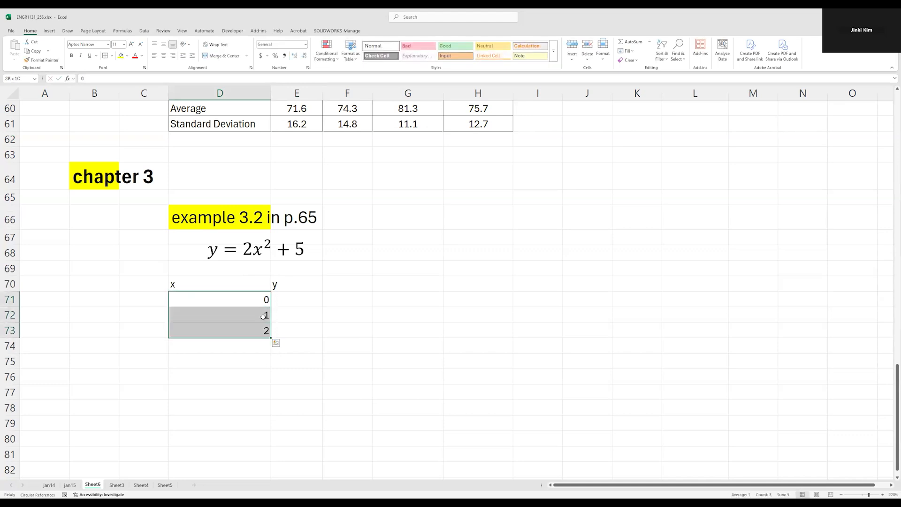
drag(271, 337, 269, 361)
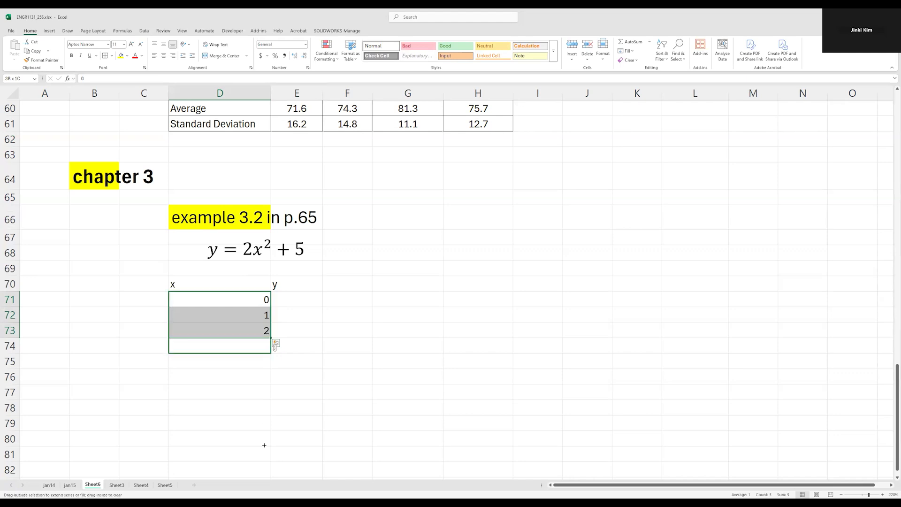
drag(265, 456, 266, 455)
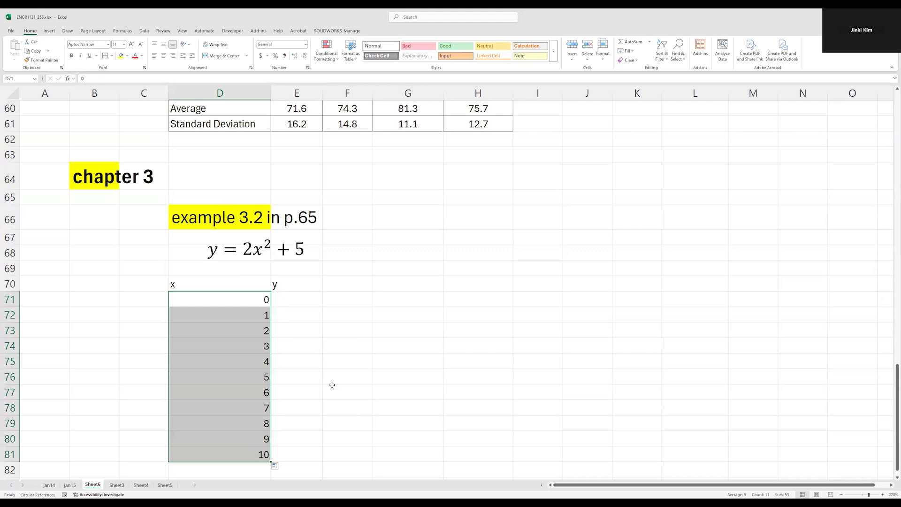
Try entering the y expression in E71 as 2*x^2+5, using the letter x and no equals sign
click(303, 301)
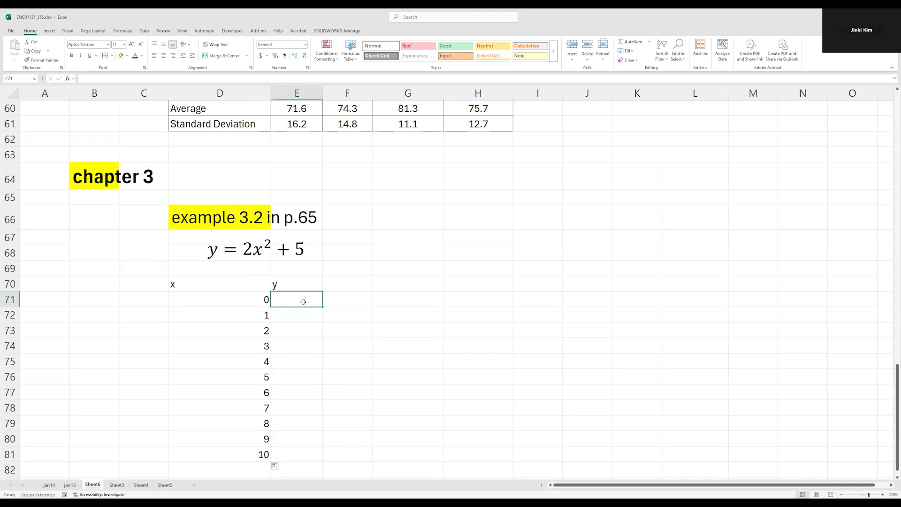
text(2*)
key(BackSpace)
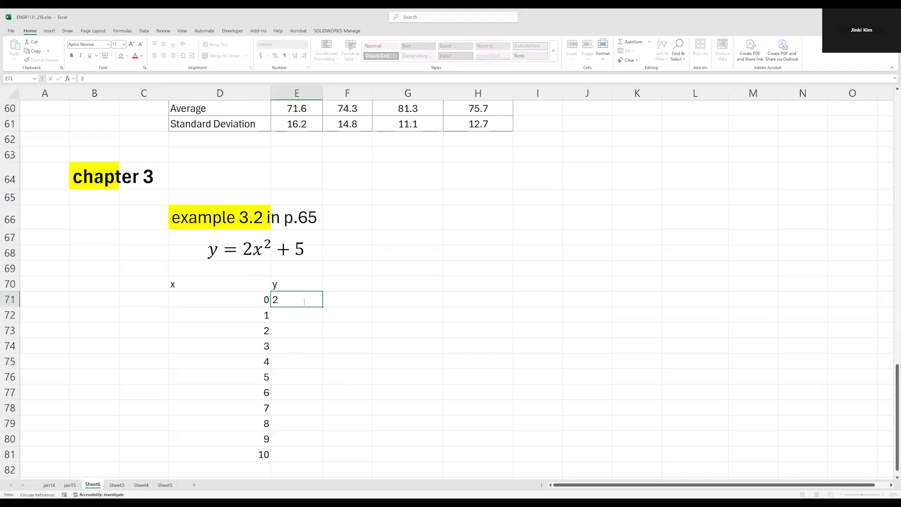
text(*)
click(252, 299)
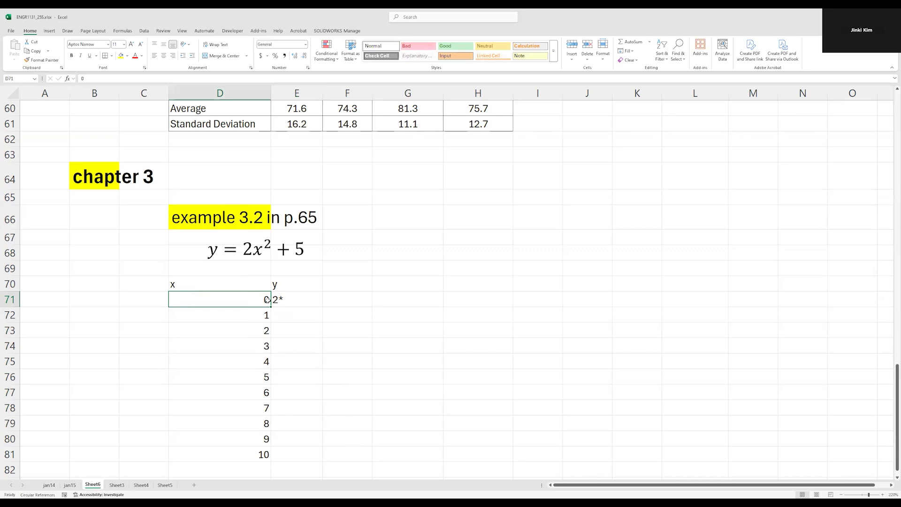
click(288, 299)
double_click(289, 299)
text(x^2_)
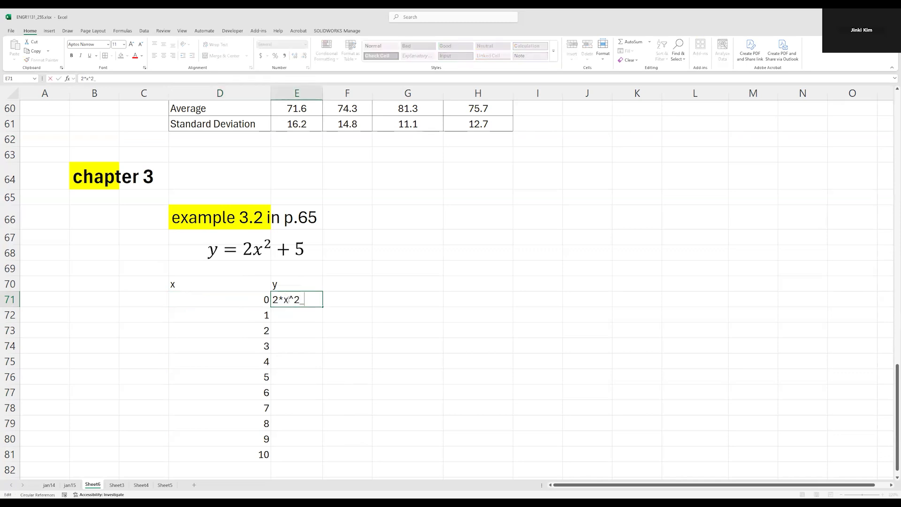
key(BackSpace)
text(+5)
key(Return)
Replace the text in E71 with the formula =2*D71^2+5, referencing the x value in D71
click(290, 299)
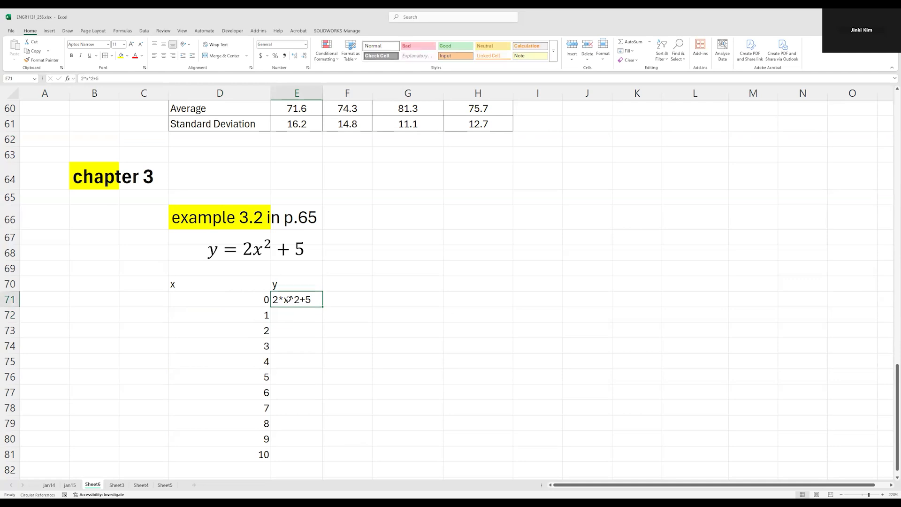
double_click(290, 299)
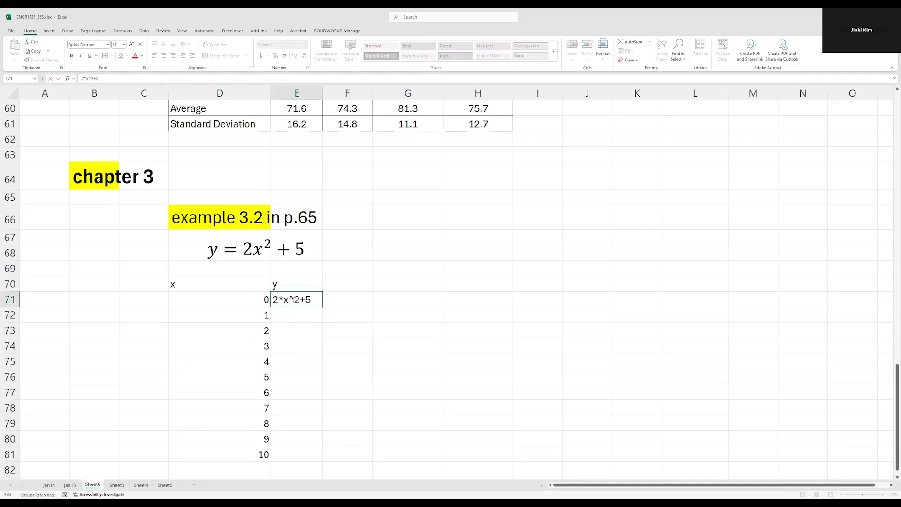
drag(310, 299, 266, 299)
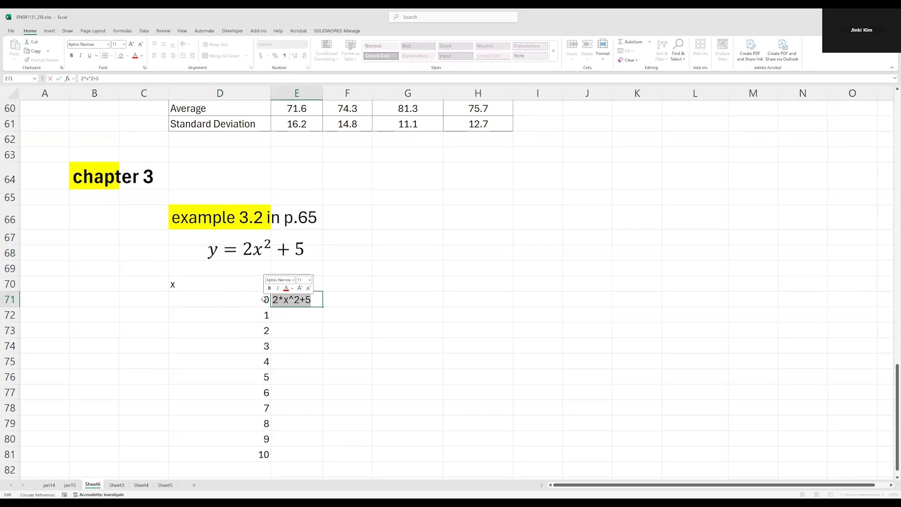
key(Delete)
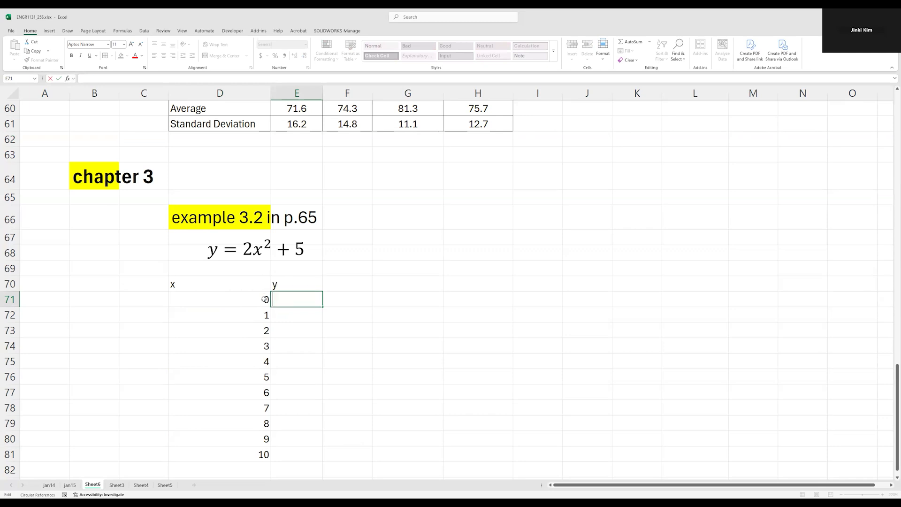
text(=)
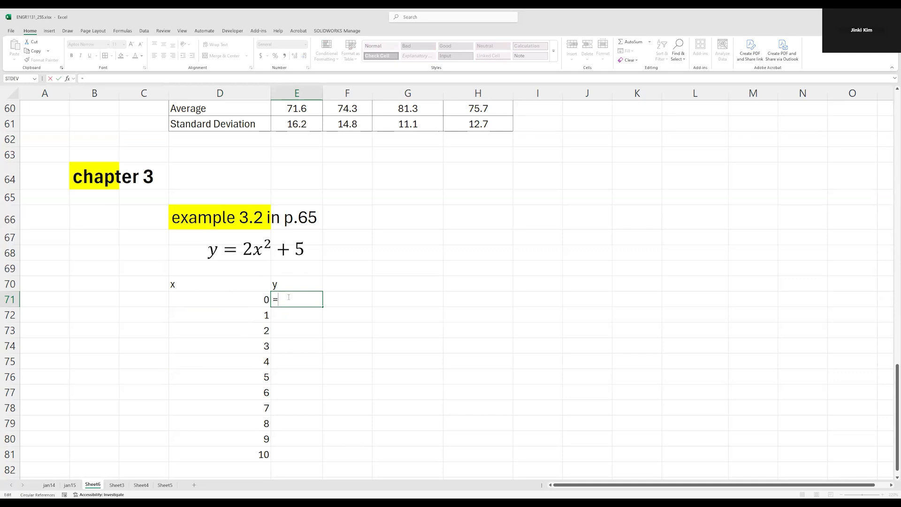
text(2*)
click(256, 302)
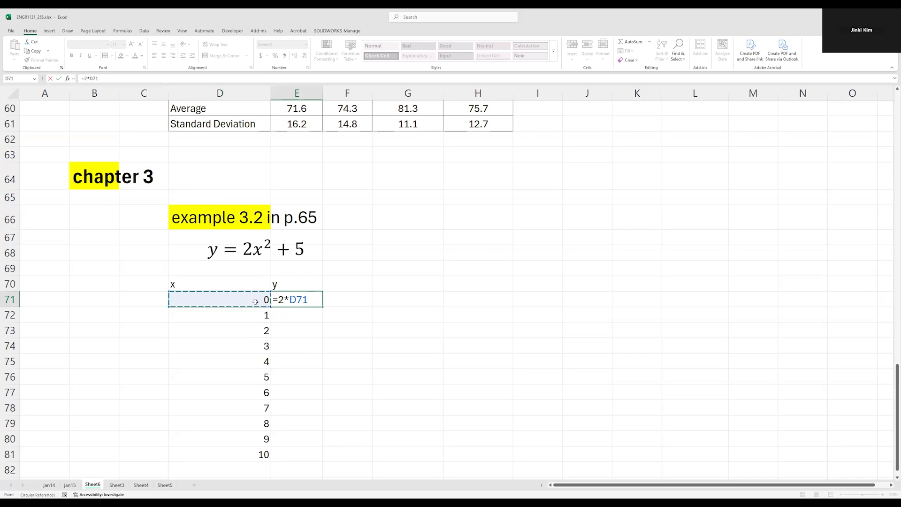
text(^2+5)
key(Return)
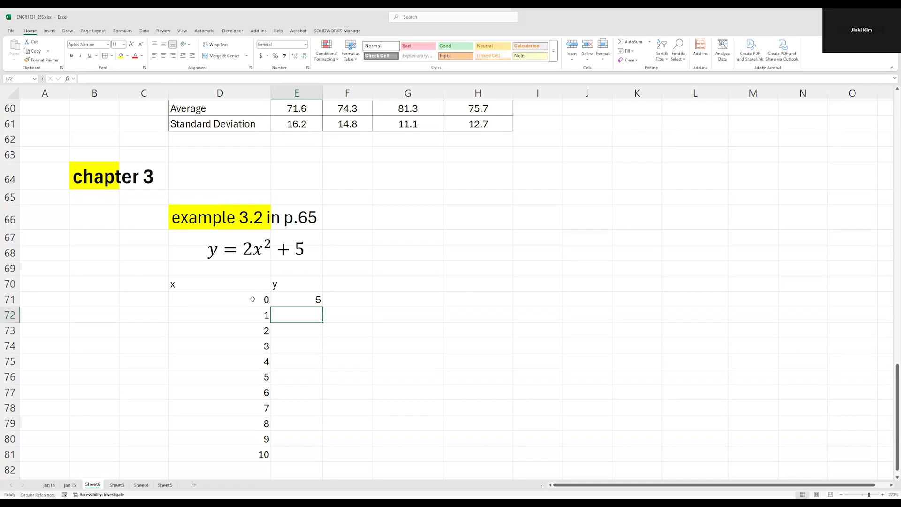
Enter the formula =2*D72^2+5 in E72, referencing the x value in D72
text(=)
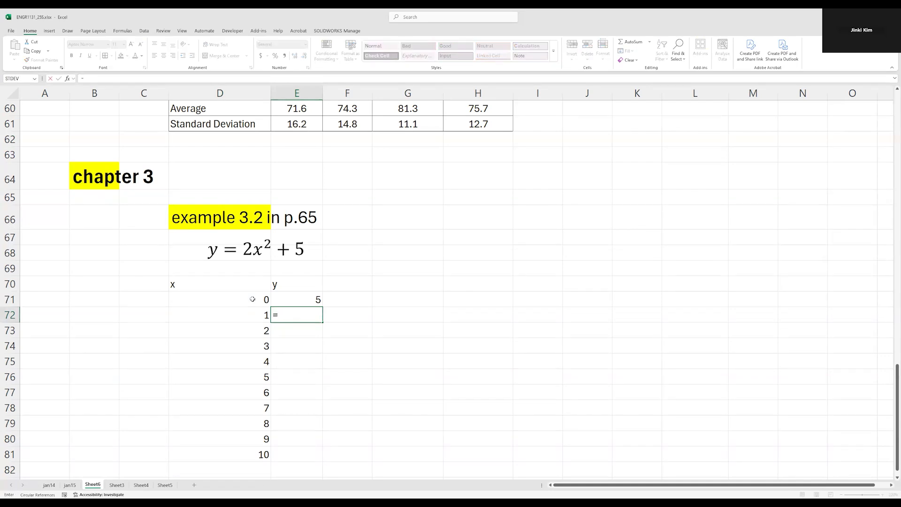
text(2*)
click(255, 312)
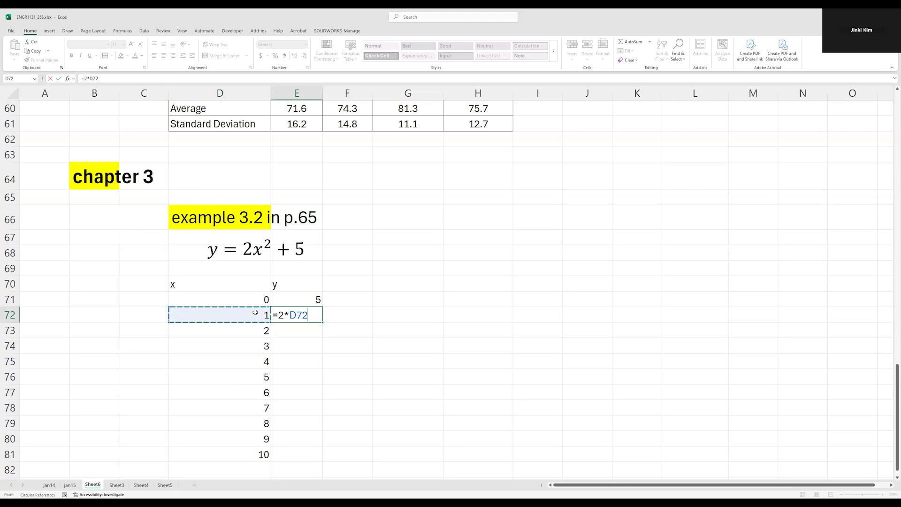
text(^2+5)
key(ctrl+Return)
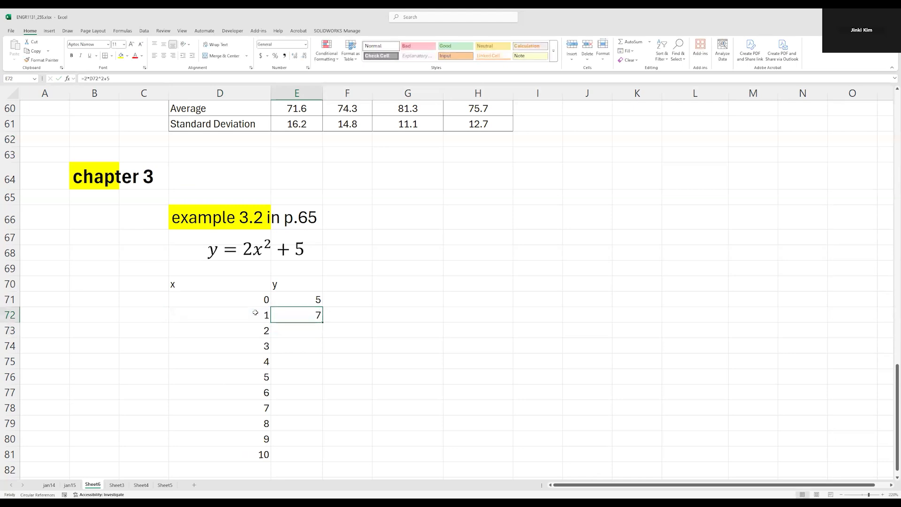
Copy the y formula from E72 into E73:E81
key(ctrl+c)
drag(311, 328, 307, 455)
key(ctrl+v)
key(Escape)
Apply borders to all cells of the x-y table D70:E81
drag(216, 290, 296, 455)
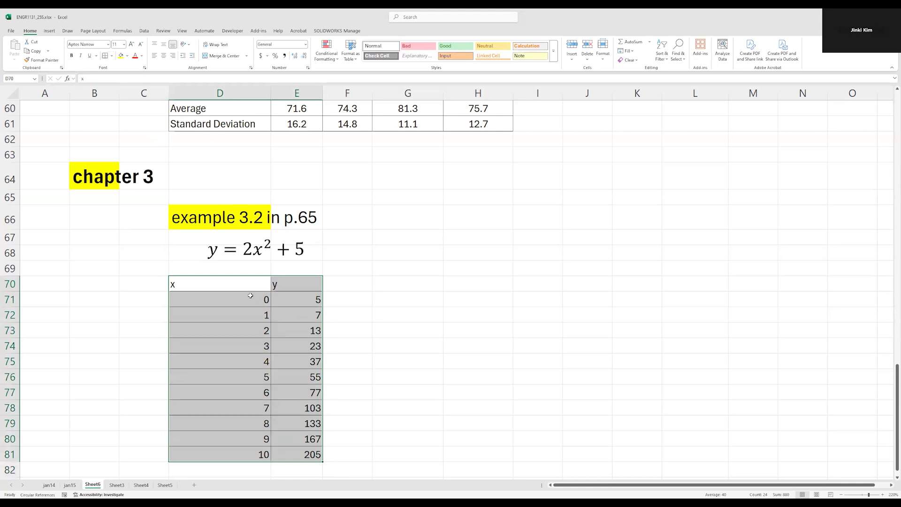
click(262, 280)
click(292, 281)
Review the x and y columns of the table against the equation y = 2x² + 5
drag(249, 298, 292, 454)
drag(305, 301, 310, 454)
drag(207, 248, 323, 246)
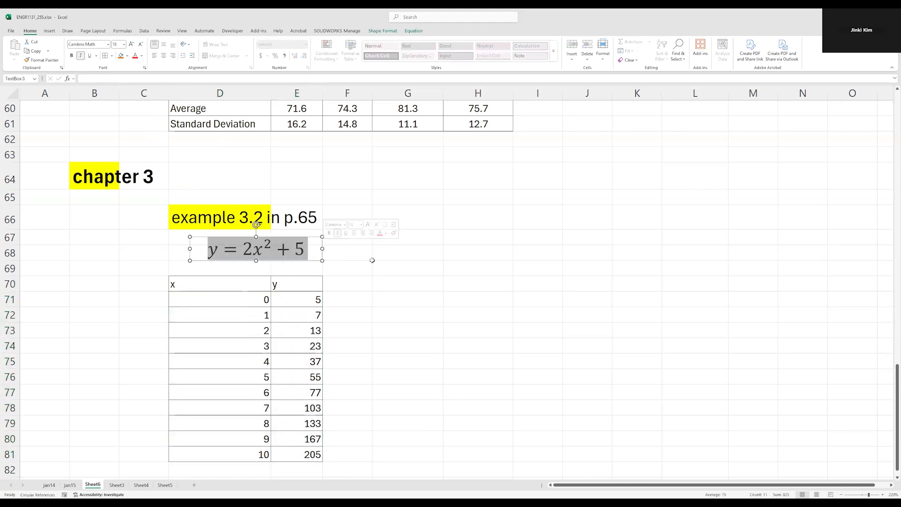
click(374, 278)
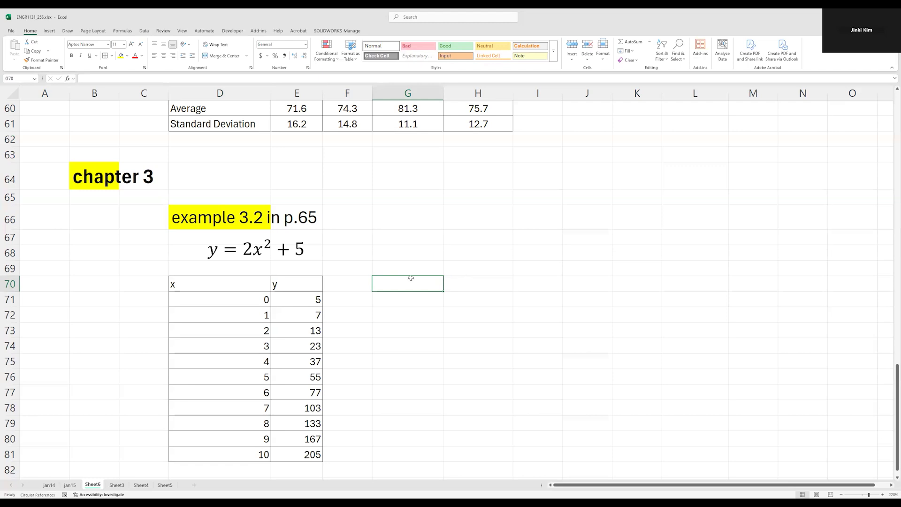
click(272, 346)
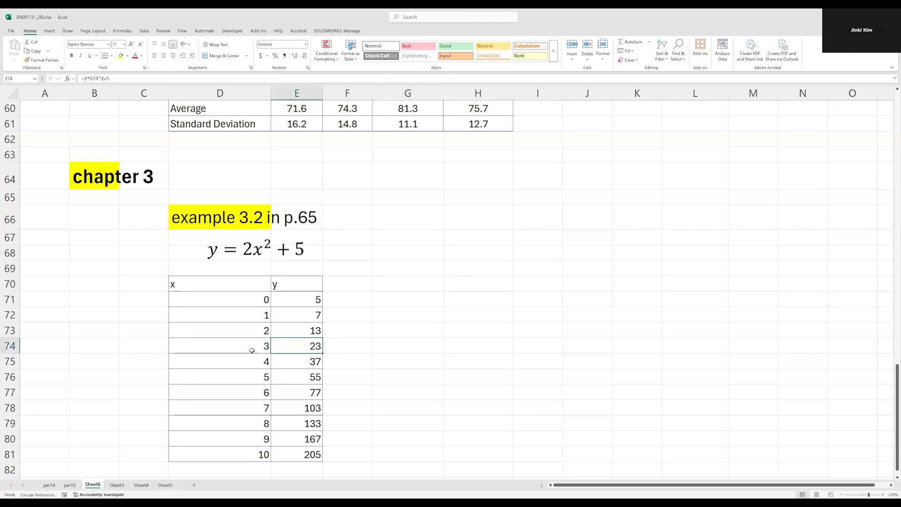
click(251, 350)
click(269, 362)
click(316, 361)
click(206, 359)
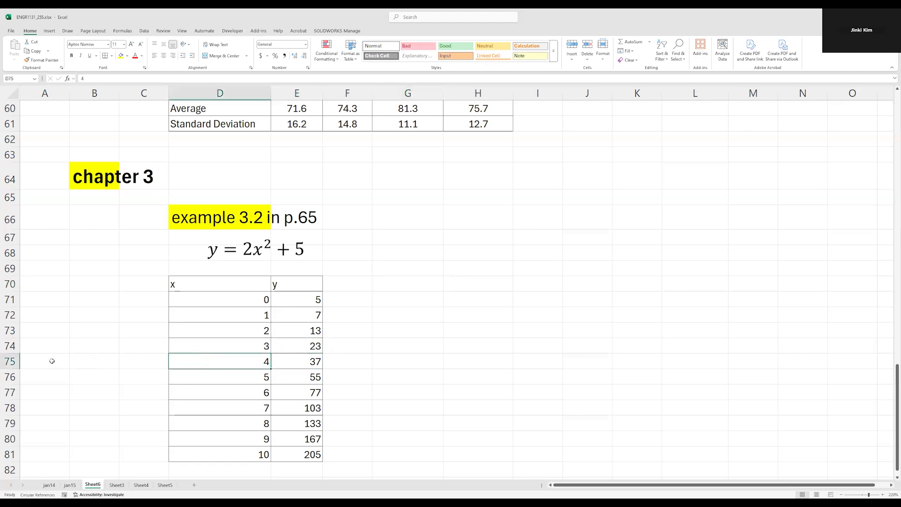
drag(254, 359, 301, 432)
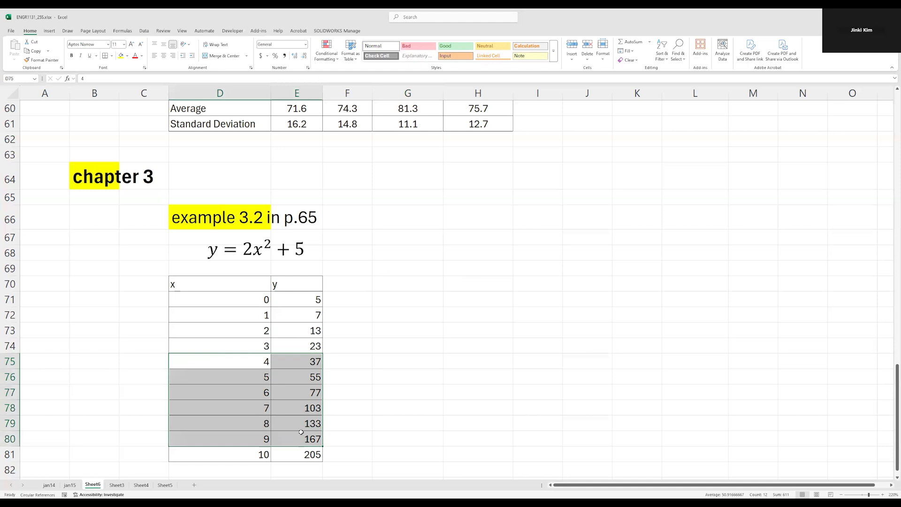
Note the additional x value 3.5 in B74, beside the table row for x = 3
click(252, 341)
click(110, 345)
text(3.)
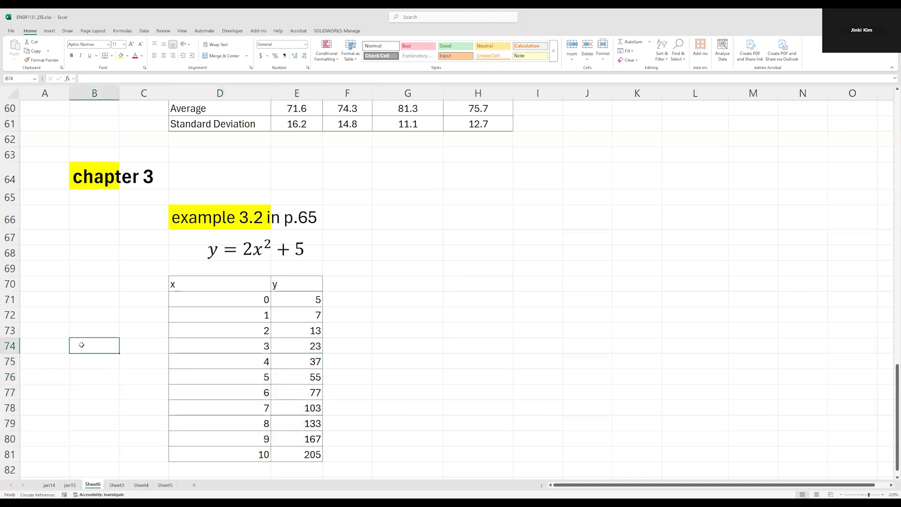
text(5)
key(Return)
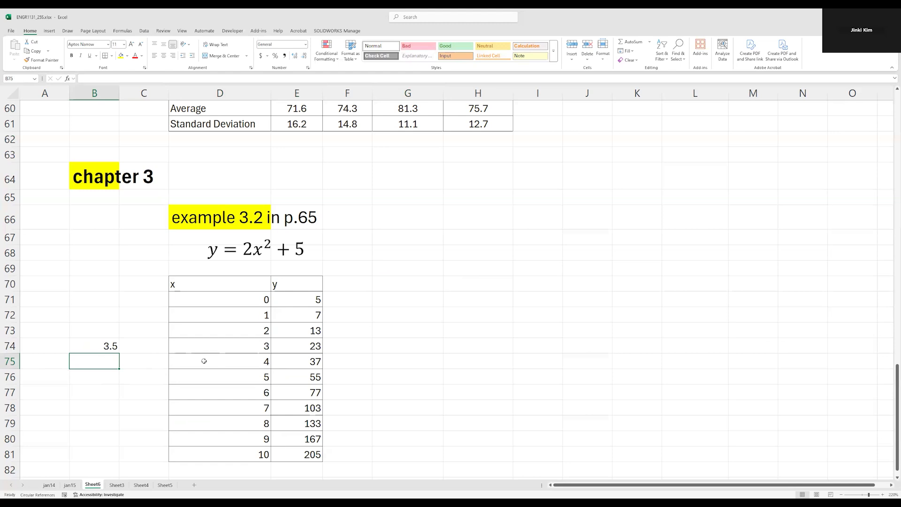
Move the table block D75:E81 down one row to start at D76, leaving row 75 free
drag(230, 362, 291, 454)
key(ctrl+c)
click(254, 376)
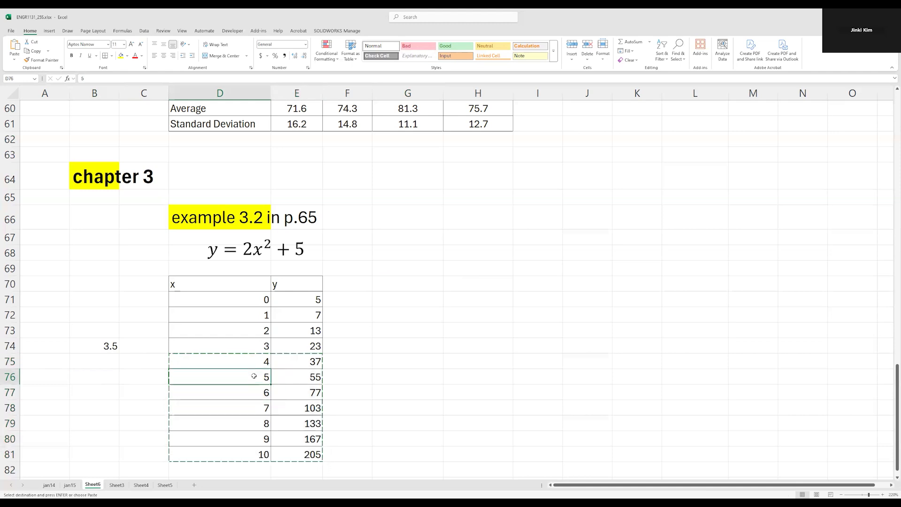
key(ctrl+v)
click(259, 358)
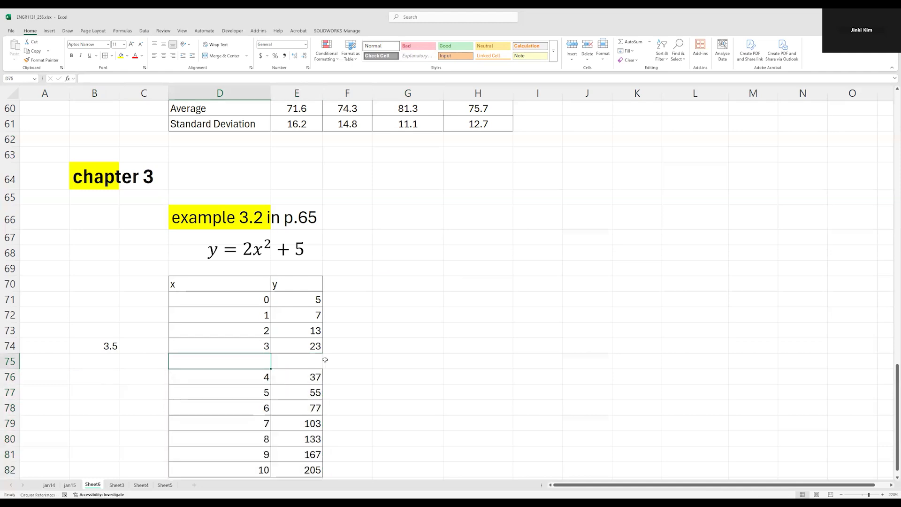
Enter 3.5 as the x value in D75
text(3.5)
key(Tab)
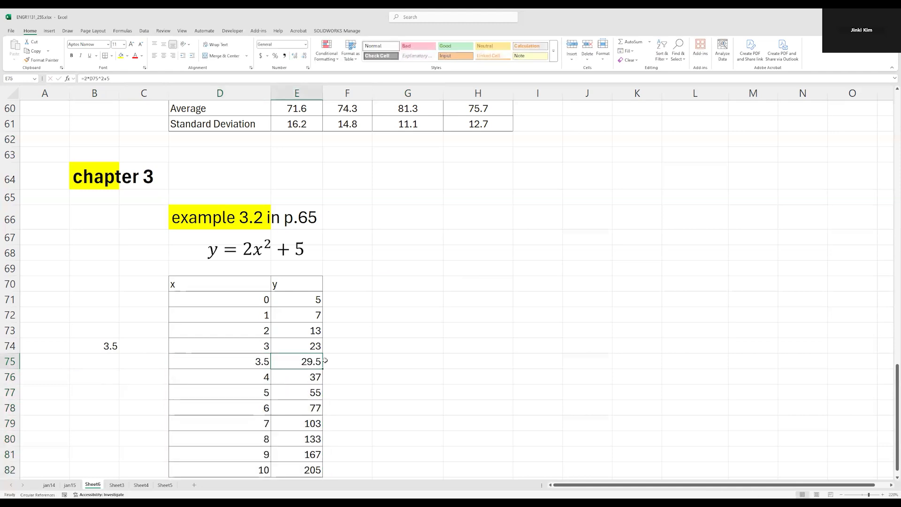
key(Right)
key(Right)
key(Left)
key(Left)
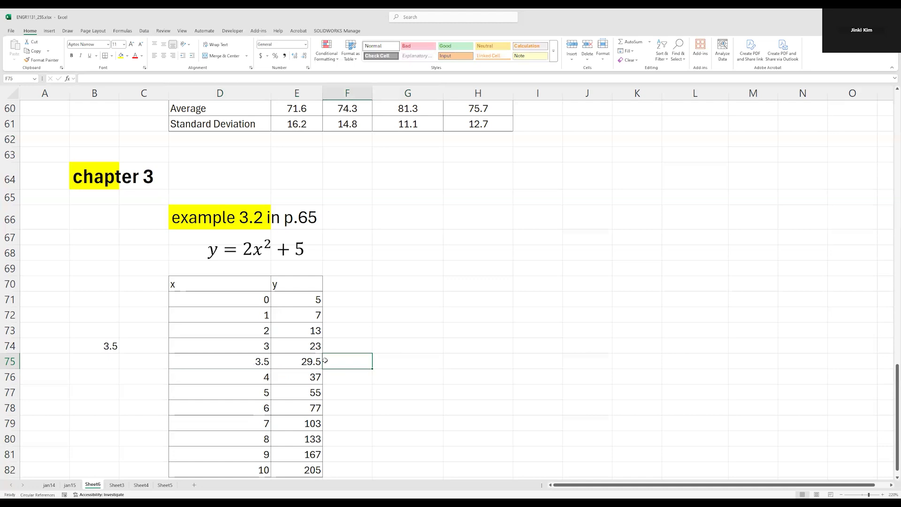
key(Left)
key(Right)
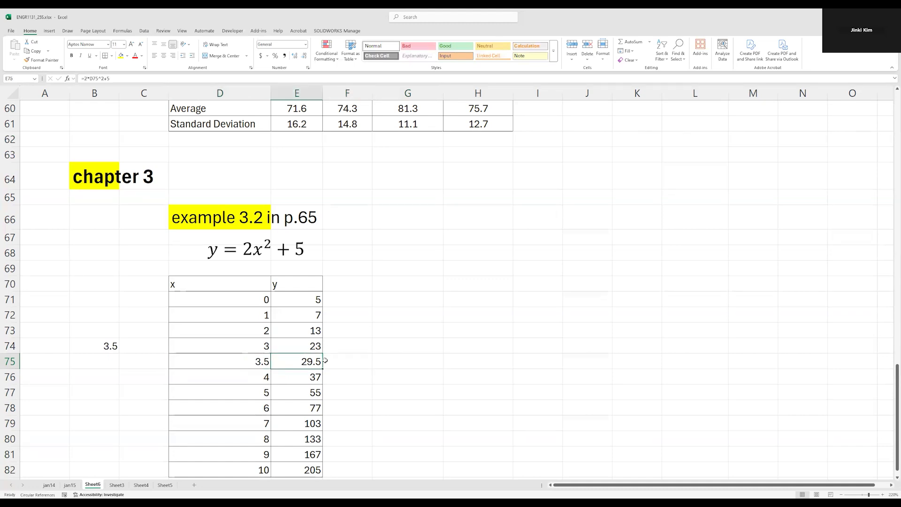
Clear the x and y entries in D75 and E75
key(Delete)
key(Left)
key(Delete)
click(453, 376)
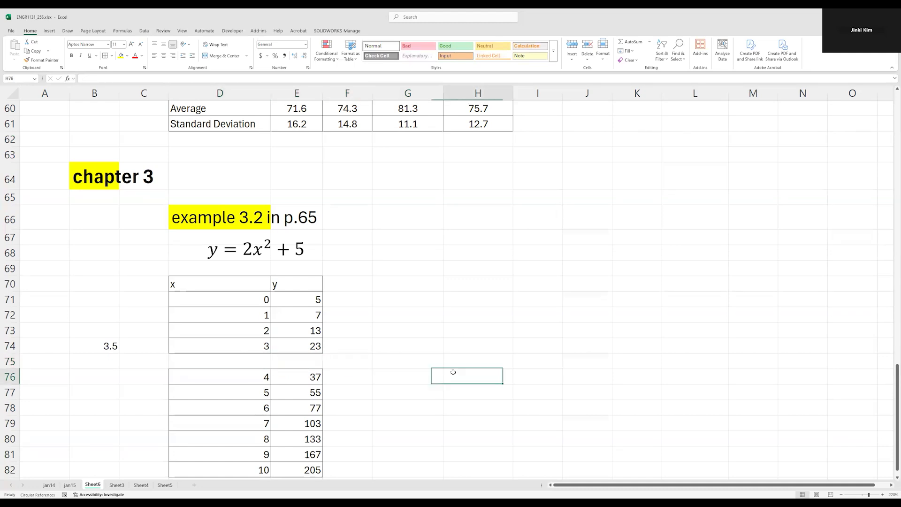
Re-enter 3.5 as the x value in D75, between the rows for 3 and 4
click(245, 360)
text(3.5)
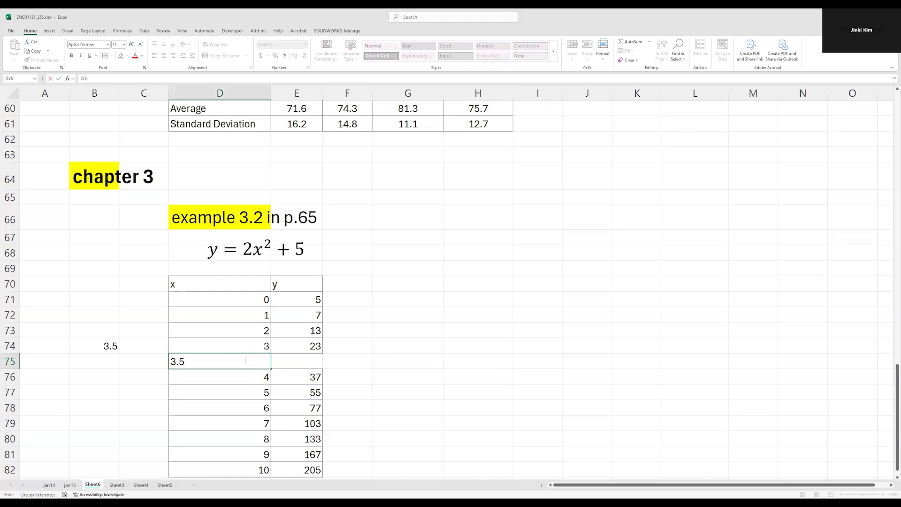
key(Tab)
key(Right)
key(Right)
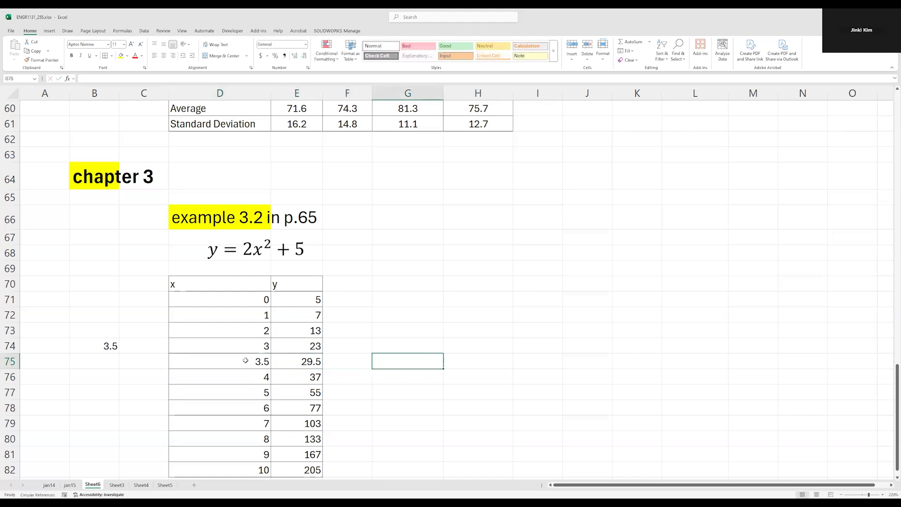
Clear the y formula in E75 and replace it with a copy of the formula from E74
click(296, 359)
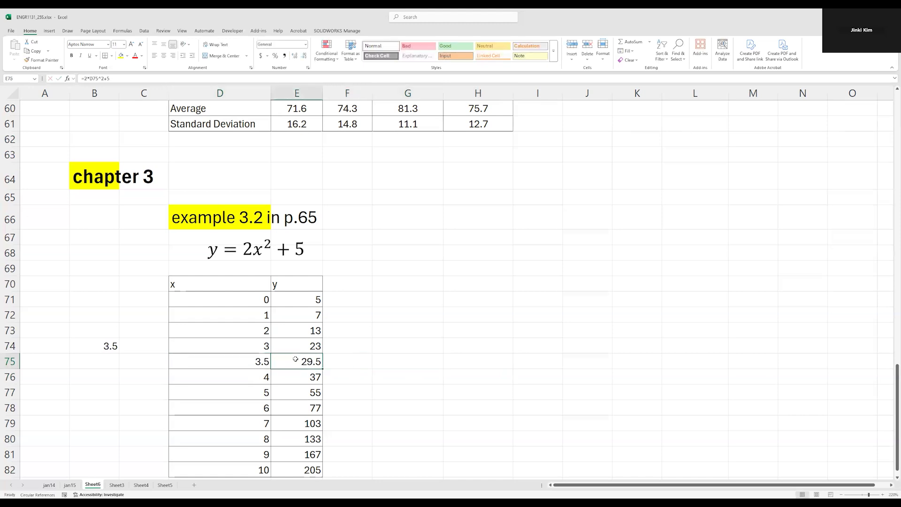
drag(295, 359, 214, 357)
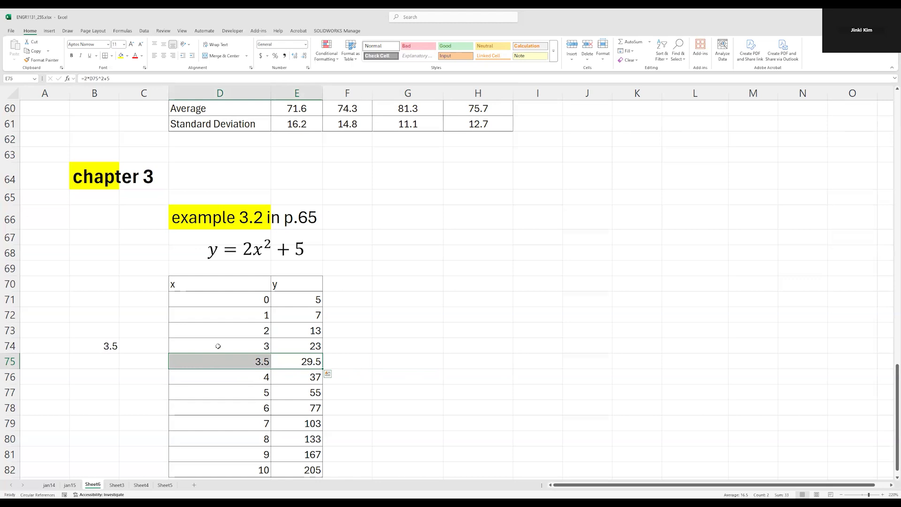
click(299, 355)
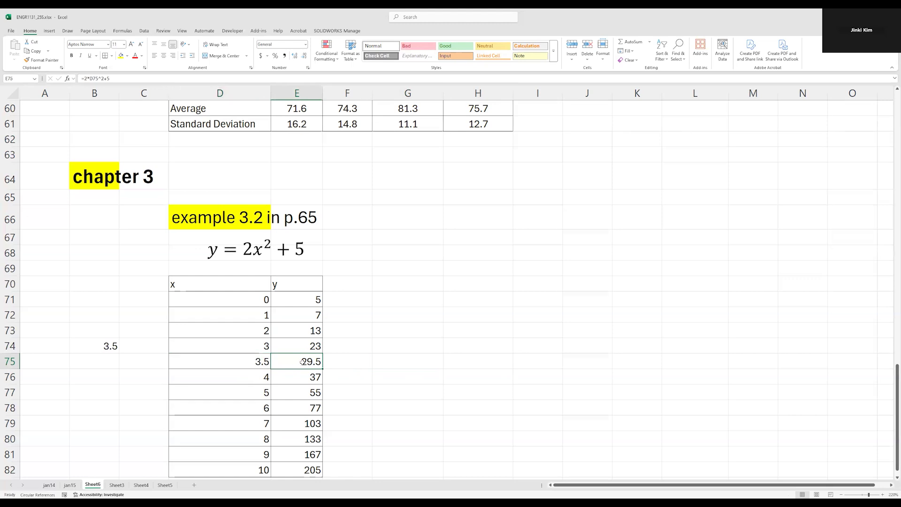
double_click(306, 362)
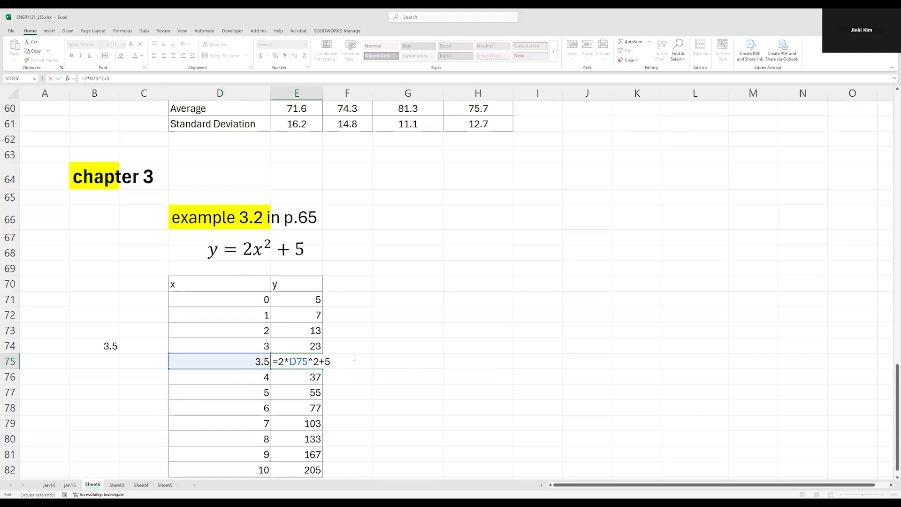
key(Escape)
key(Delete)
key(Up)
key(ctrl+c)
key(Down)
key(ctrl+v)
click(354, 357)
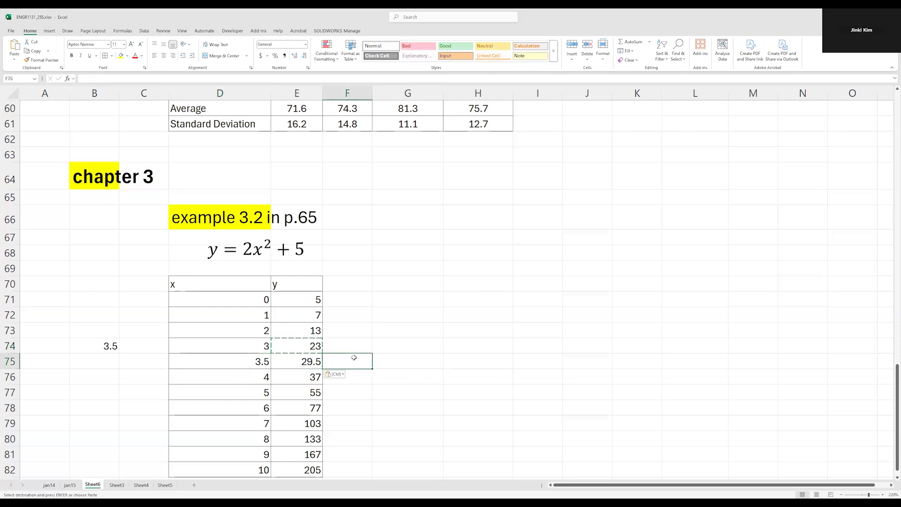
Inspect the formula in E75 and check which x cell it references
key(Left)
key(F2)
key(shift+Left)
key(shift+Left)
key(shift+Left)
key(shift+Left)
key(shift+Left)
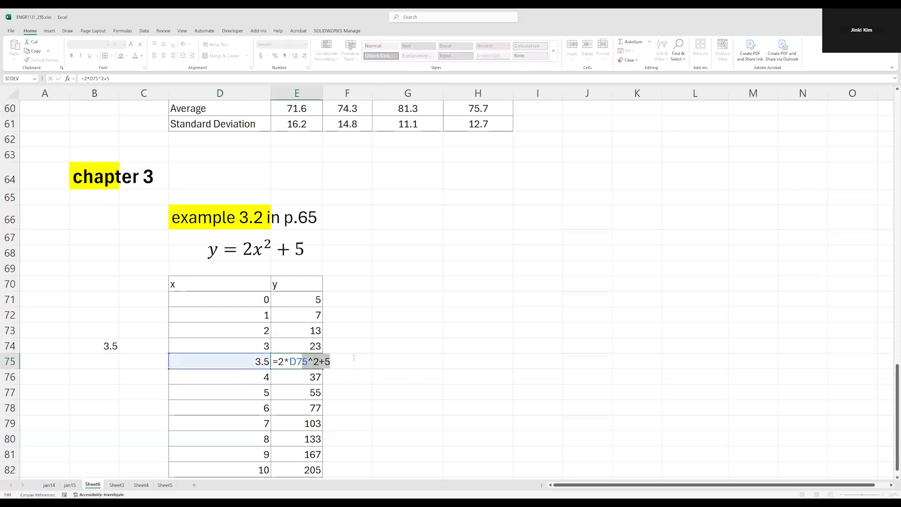
key(shift+Left)
key(shift+Left)
key(shift+Left)
key(shift+Left)
key(shift+Left)
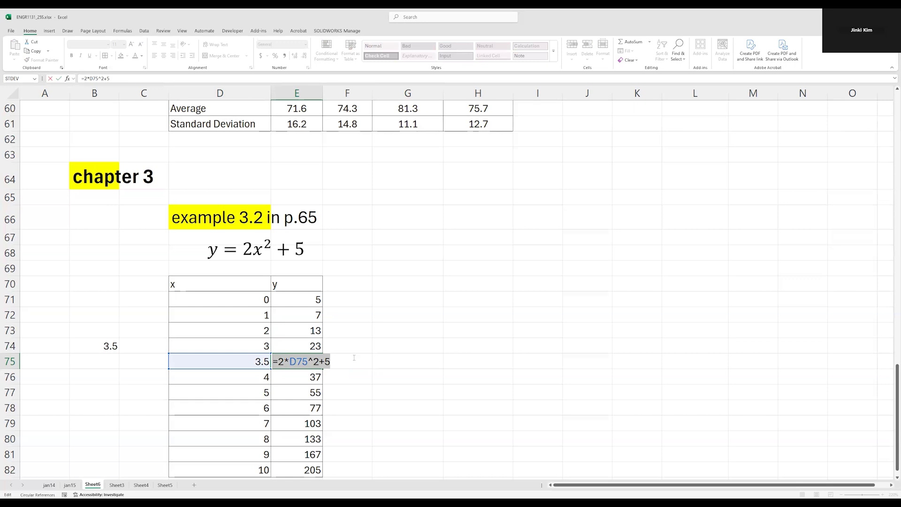
key(Escape)
key(Left)
key(Right)
key(Right)
key(Right)
key(Left)
key(Left)
key(shift+Left)
key(shift+Left)
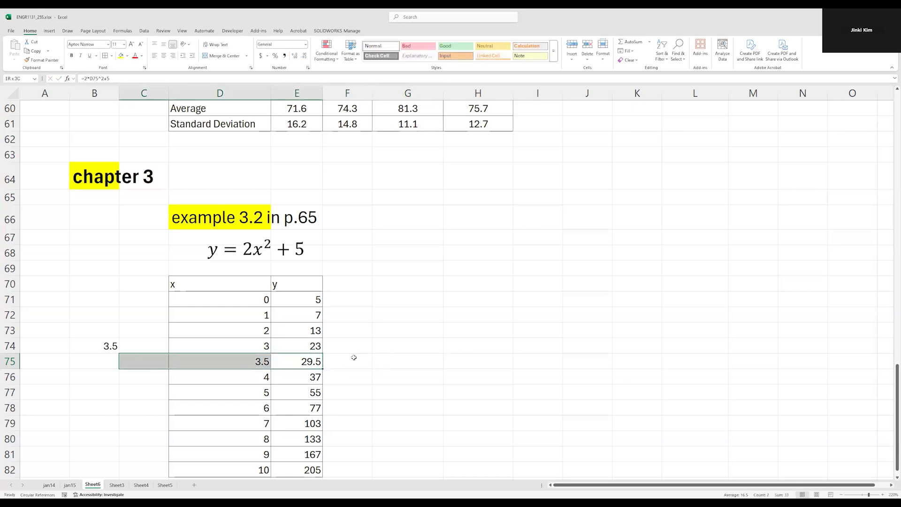
Delete the note 3.5 from B74
click(87, 346)
key(Delete)
Insert a new worksheet row above row 73, between the x values 1 and 2
click(10, 330)
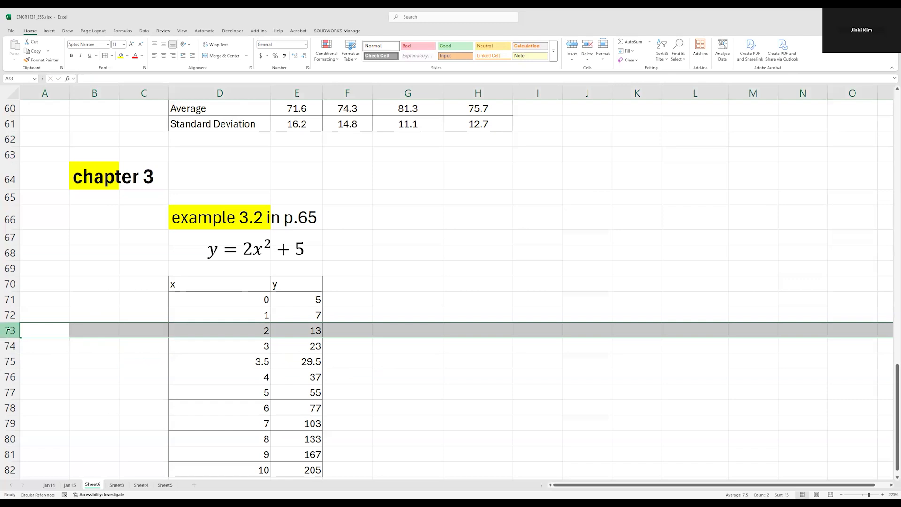
right_click(9, 330)
click(10, 330)
right_click(14, 331)
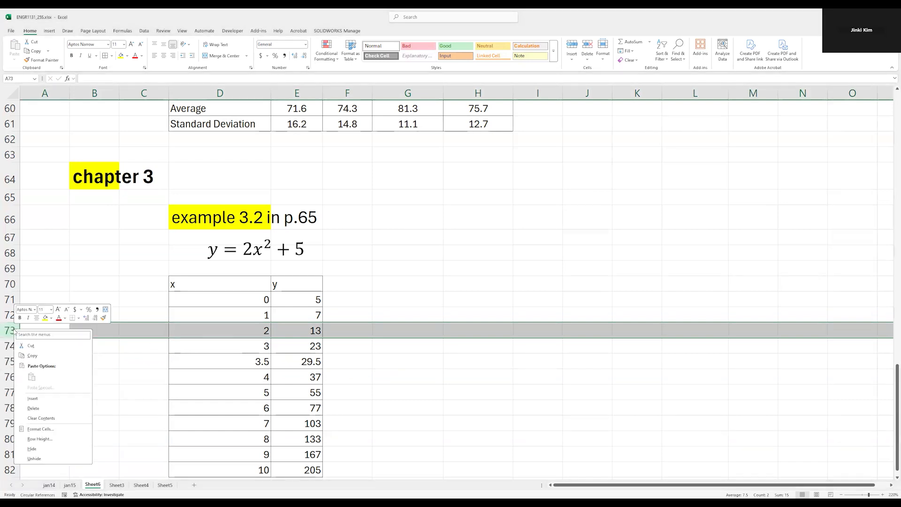
click(42, 399)
click(260, 397)
Enter 1.7 as the x value in D73 and copy the y formula from E72 into E73
click(244, 334)
text(1.7)
key(Tab)
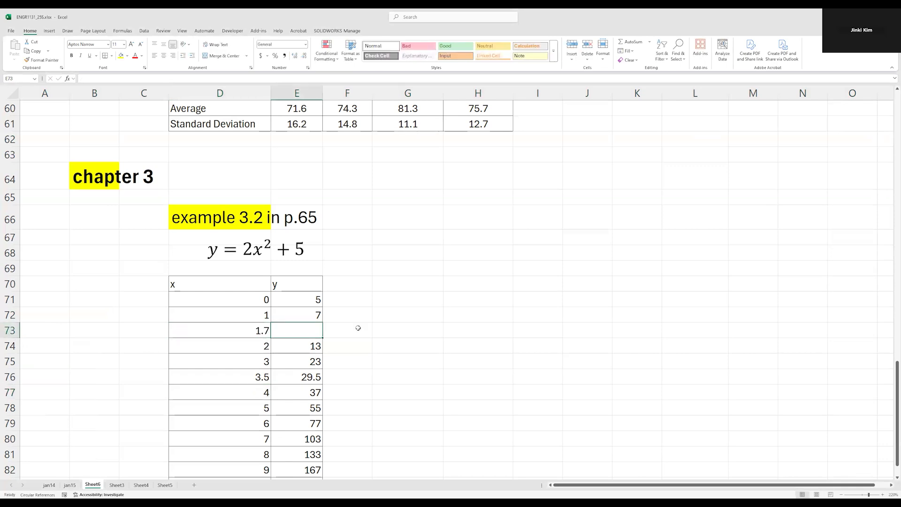
key(Up)
key(ctrl+c)
key(Down)
key(ctrl+v)
Inspect the contents of D73 and the formula in E73, and look over the finished table
key(F2)
key(Escape)
key(Left)
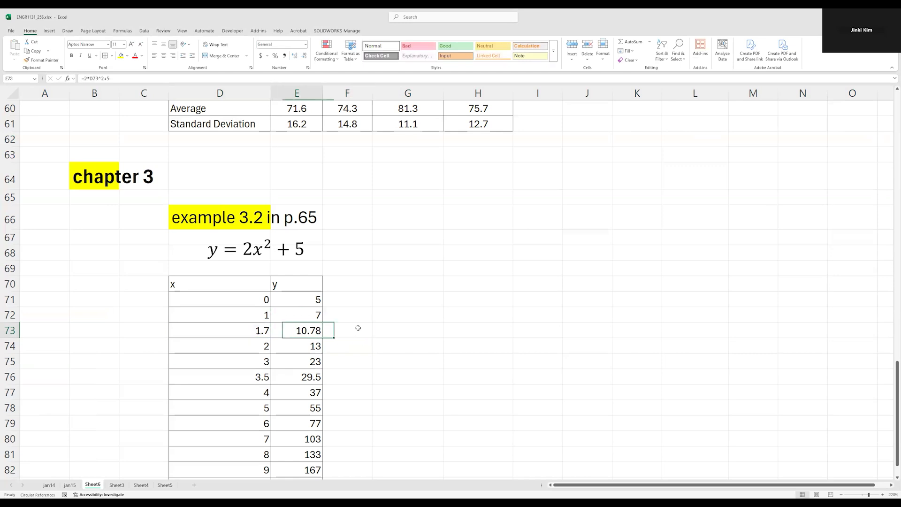
key(F2)
key(Escape)
key(Right)
key(F2)
key(Escape)
key(Left)
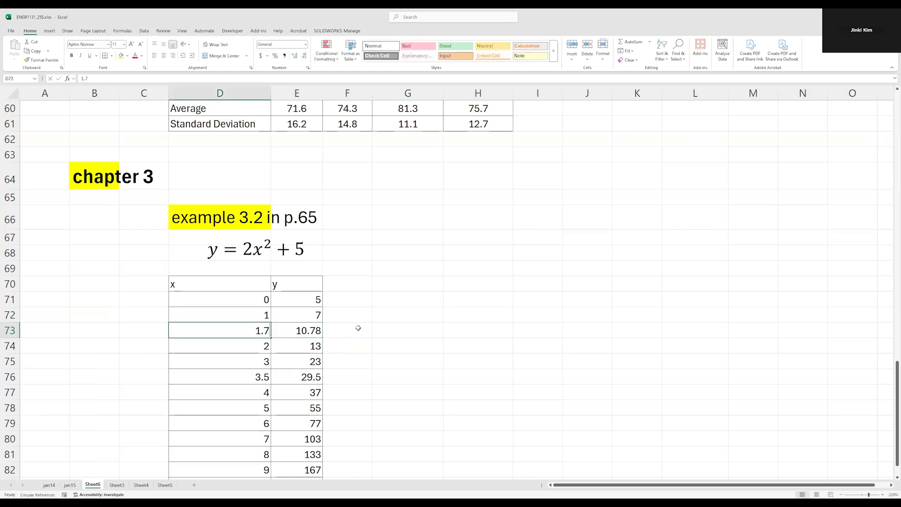
key(Right)
key(F2)
key(Escape)
key(Right)
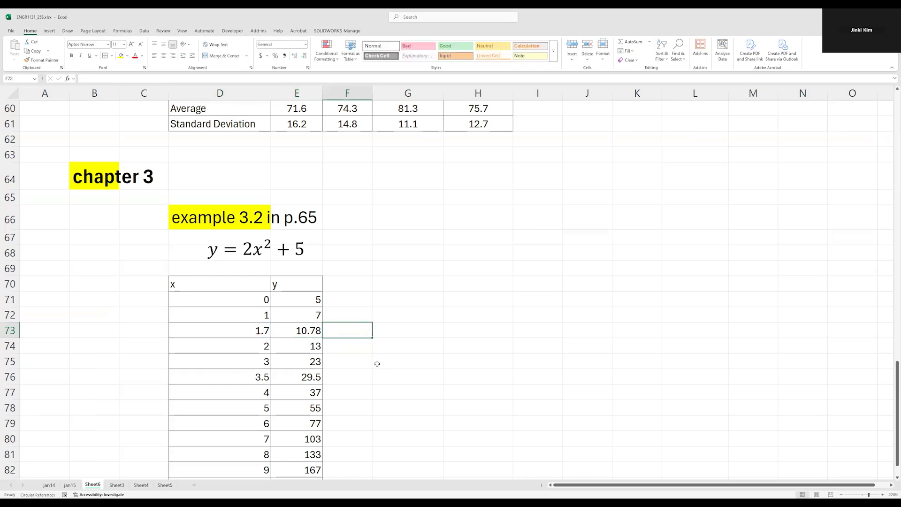
scroll(374, 363, down, 5)
scroll(374, 362, up, 4)
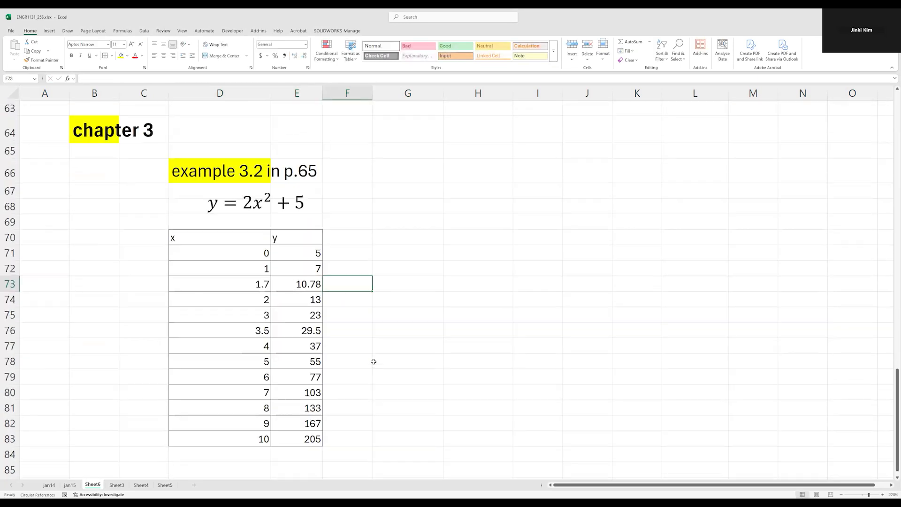